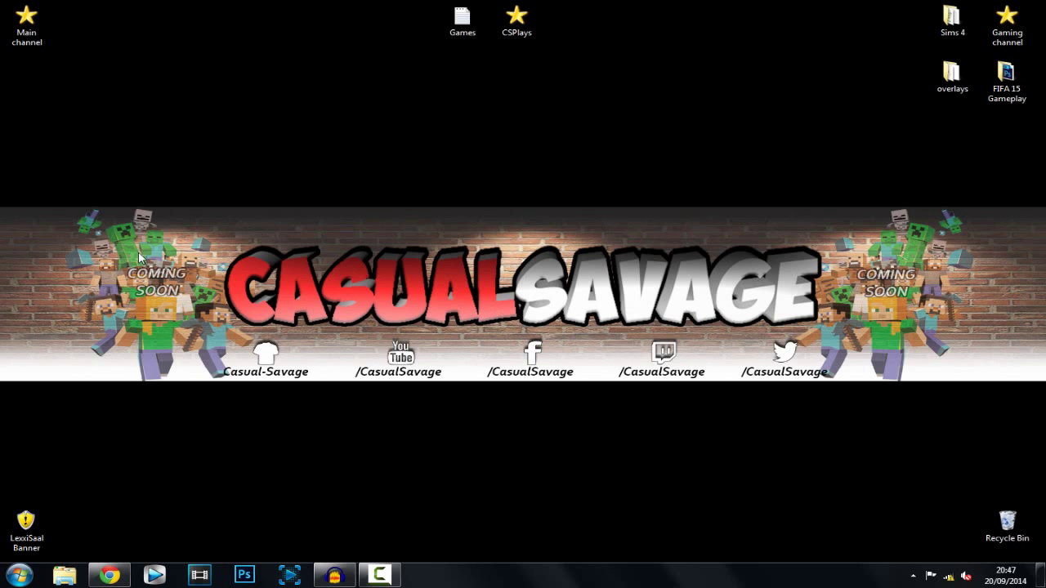
Launch Vegas Pro 12, dismiss the project-loading error, and reveal the desktop
left_click(156, 574)
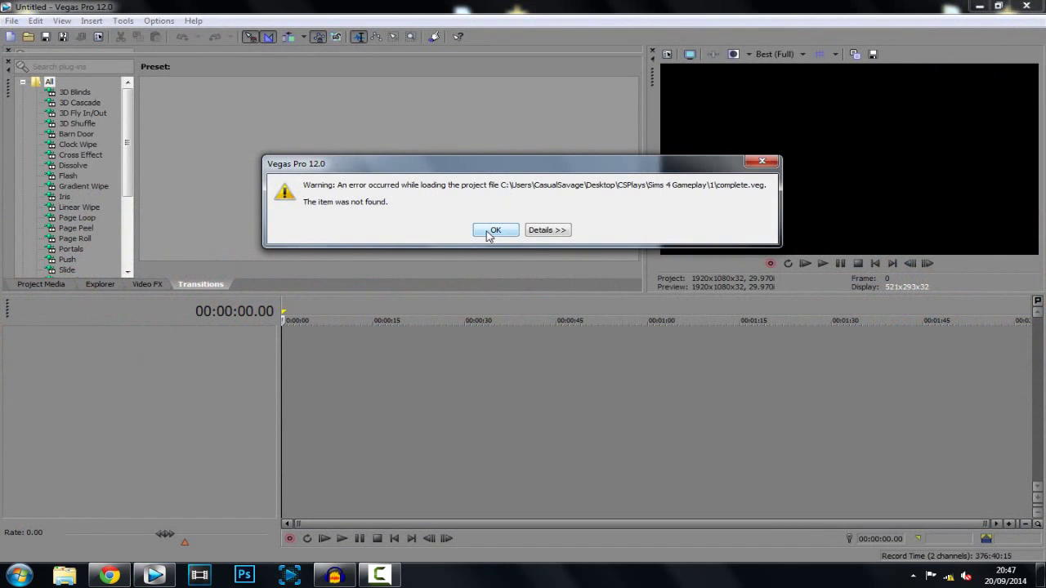
left_click(491, 232)
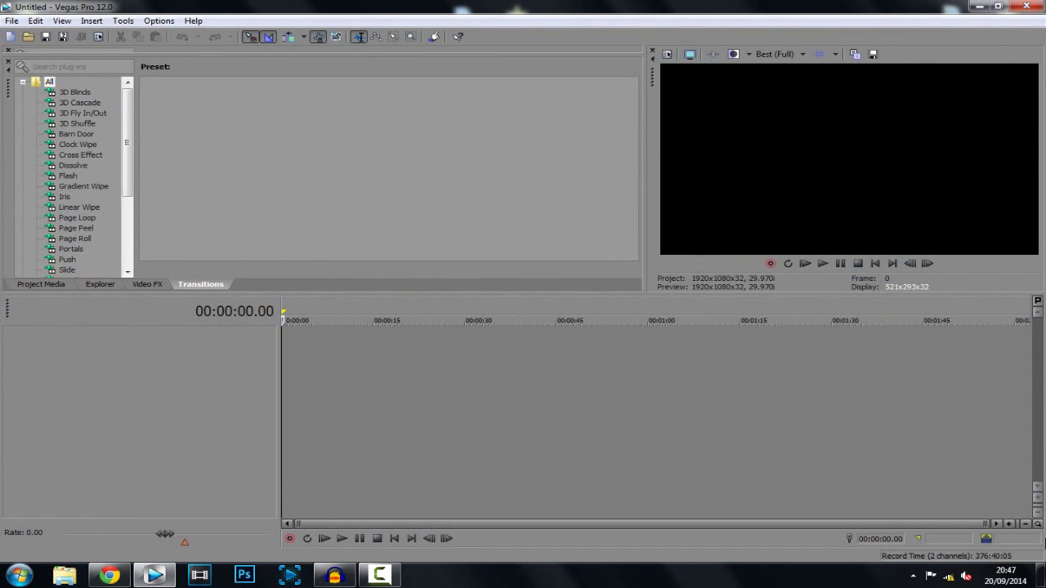
left_click(1042, 576)
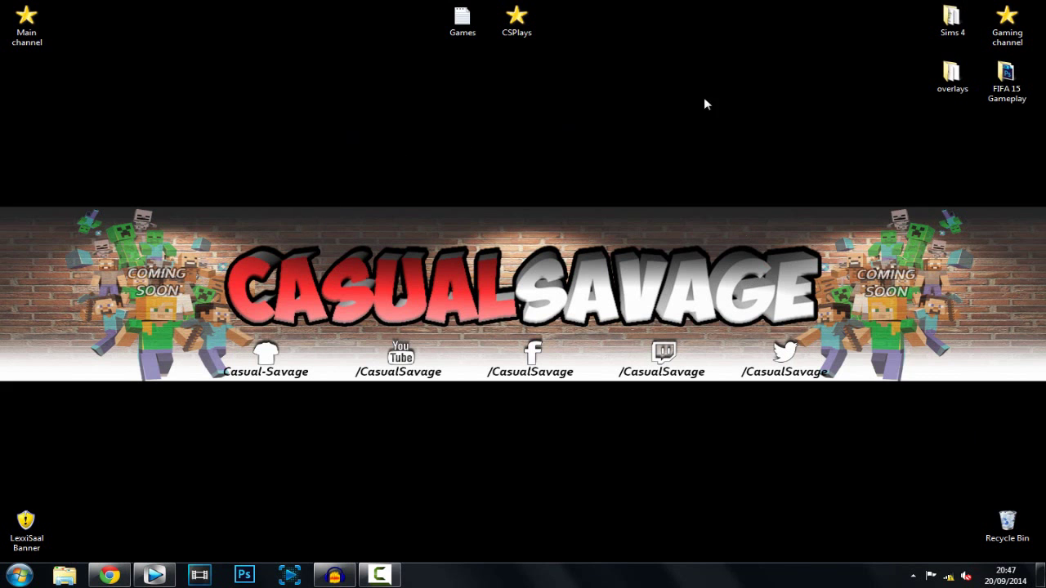
Add the clip from the FIFA 15 Gameplay folder and trim its end to 00:00:08.24
double_click(1006, 77)
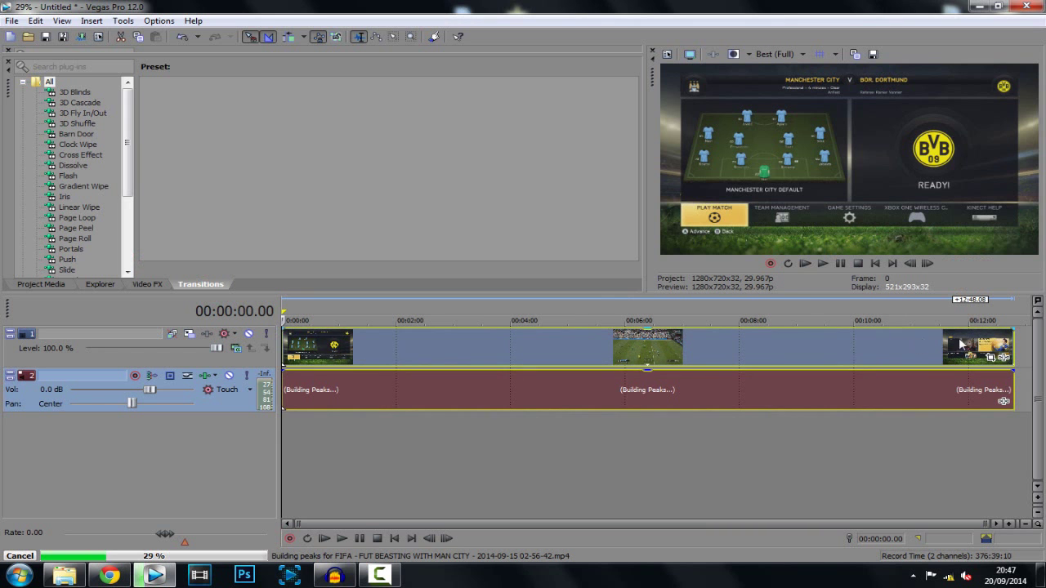
left_click_drag(1014, 347, 594, 347)
left_click_drag(490, 362, 303, 375)
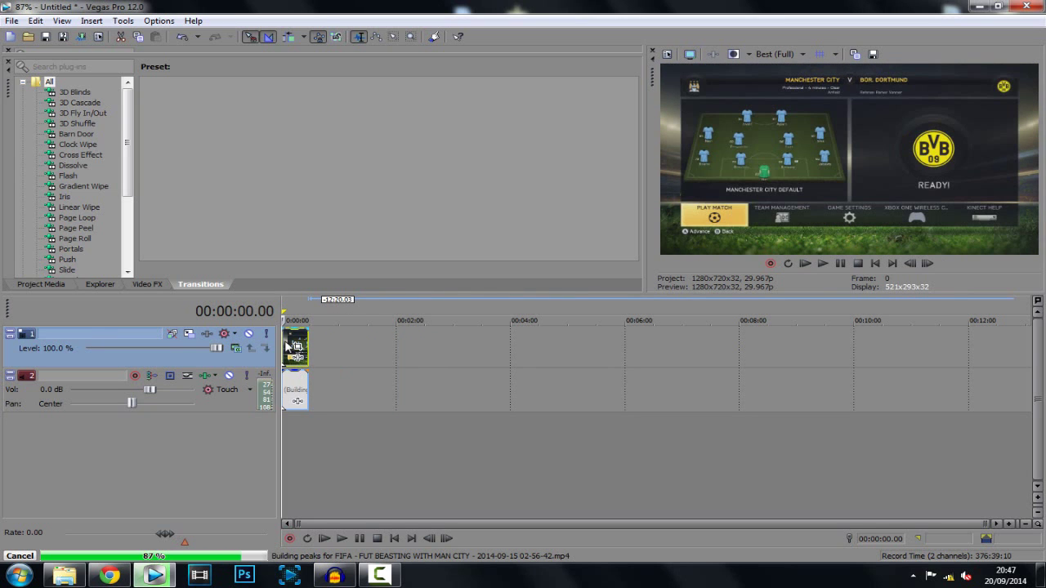
scroll(294, 343, "up", 5)
left_click(357, 342)
left_click(326, 348)
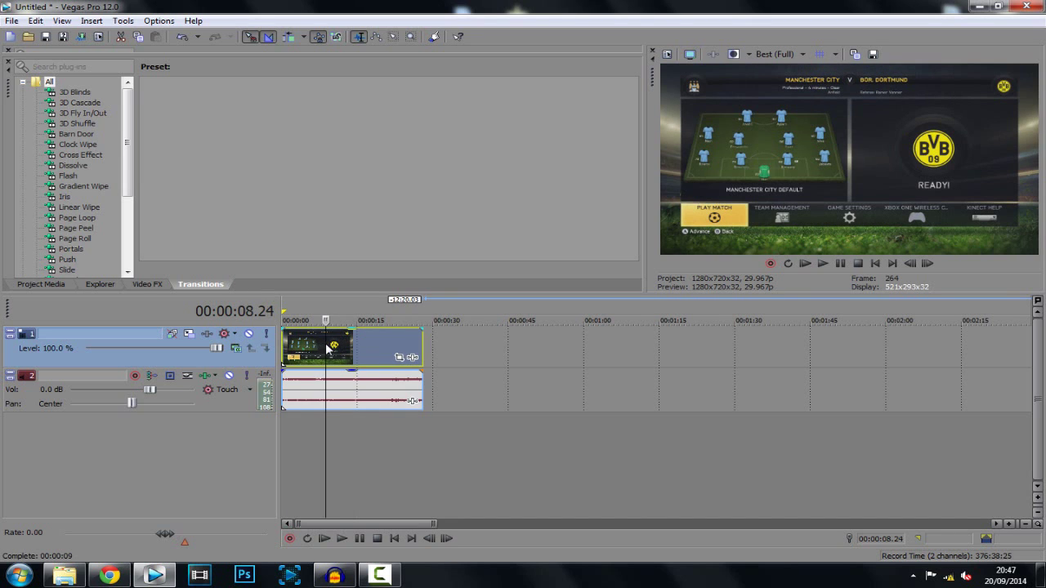
left_click_drag(423, 350, 326, 349)
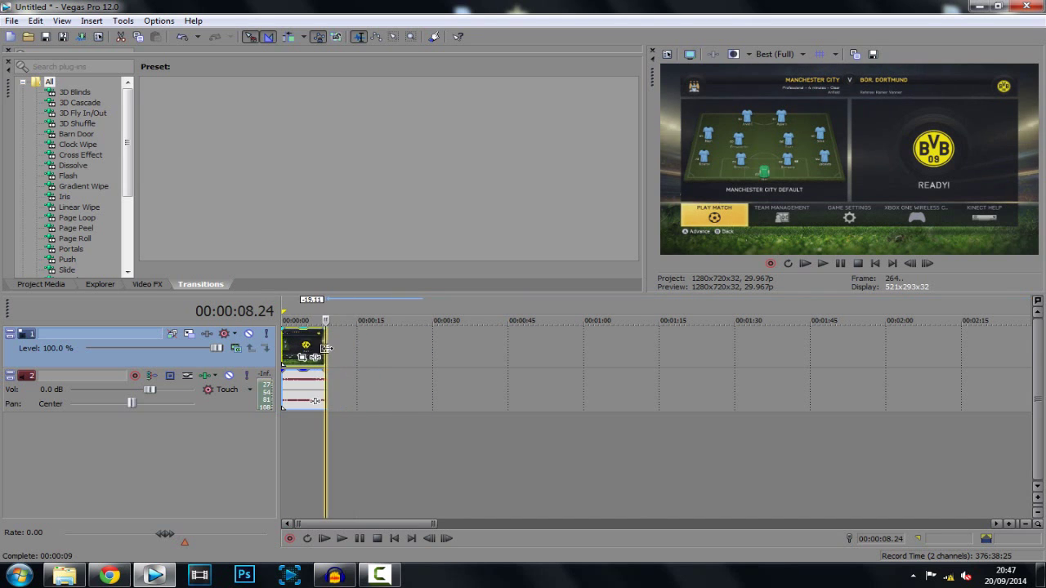
Delete the clip's audio event, keeping only the video event selected at the project start
key("ctrl+Home")
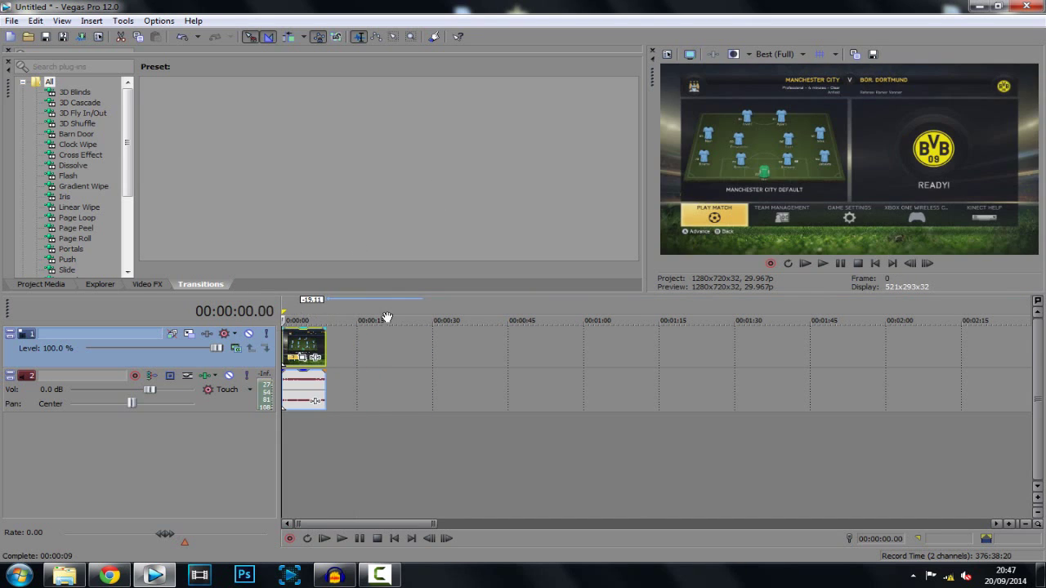
scroll(295, 382, "up", 1)
left_click(295, 380)
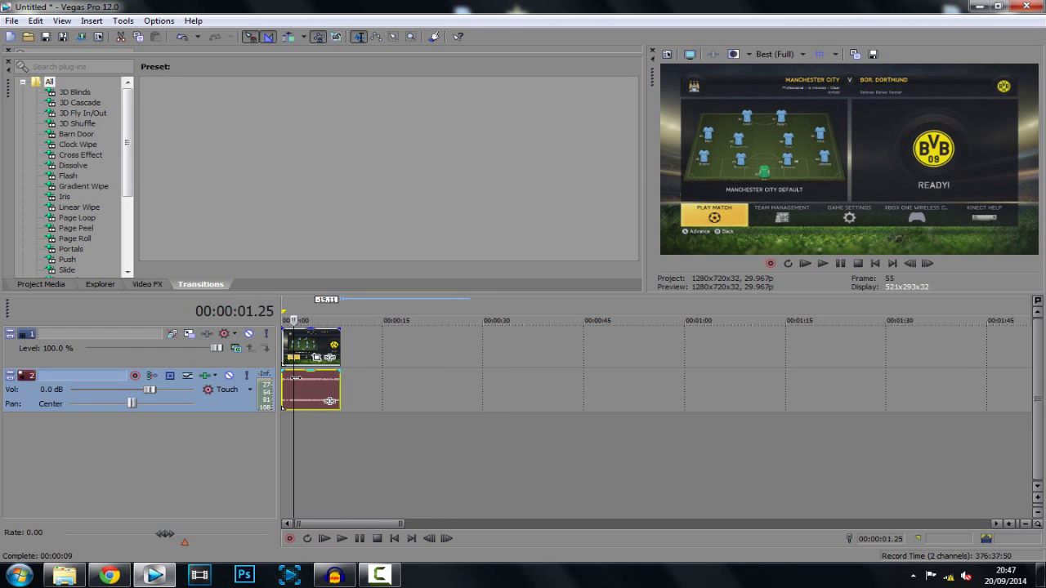
key("Delete")
left_click(288, 357)
key("Home")
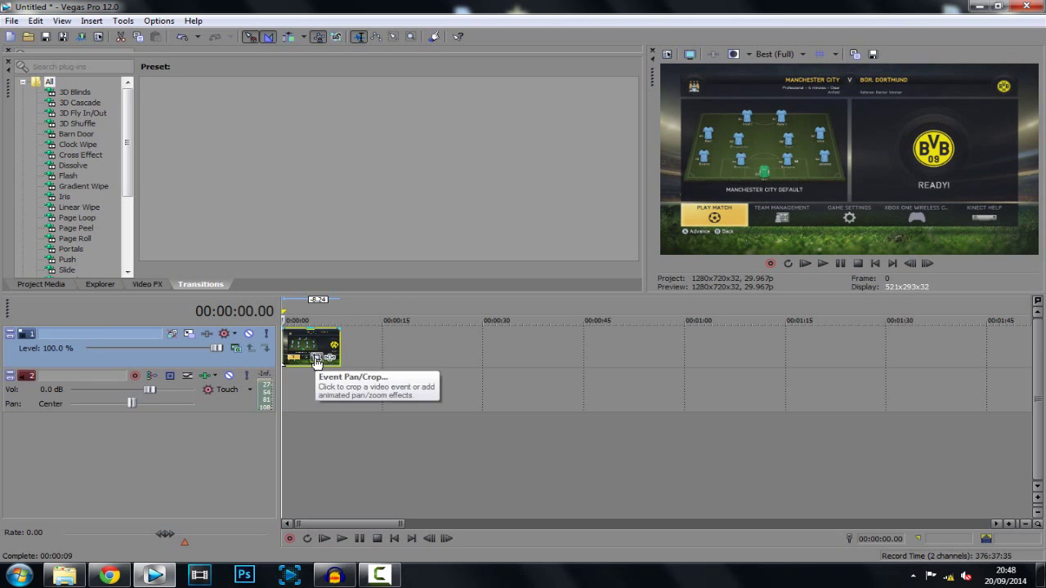
Open Event Pan/Crop for the FIFA clip, dock it in the upper-left pane, and show keyframes
left_click(317, 359)
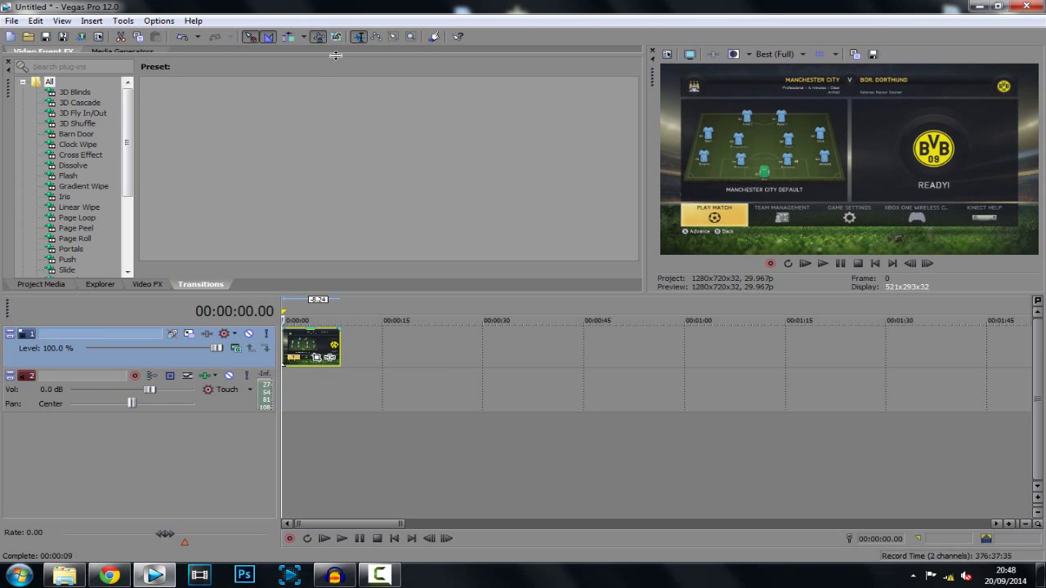
left_click_drag(7, 69, 106, 168)
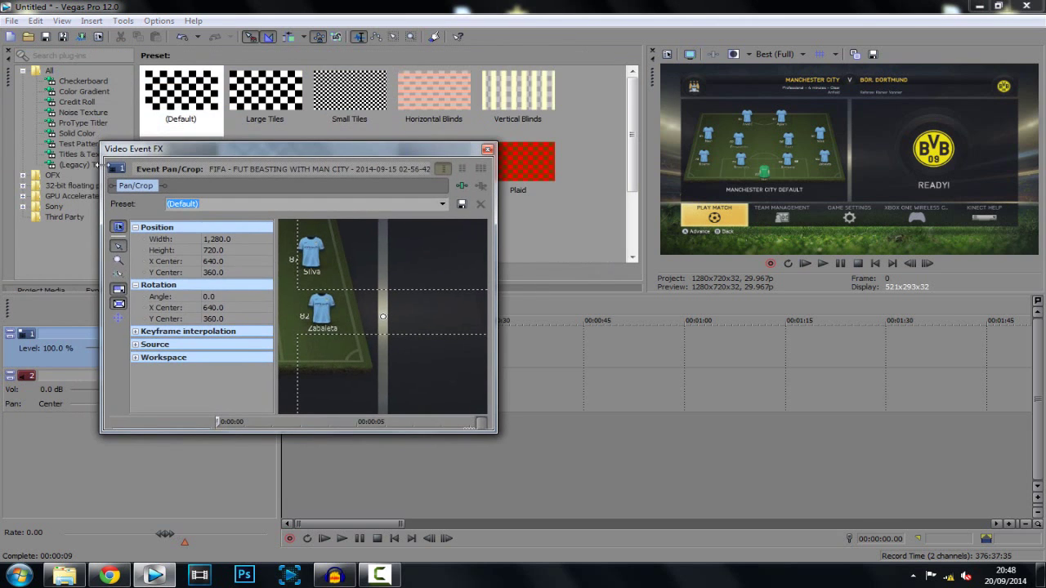
left_click_drag(278, 151, 123, 74)
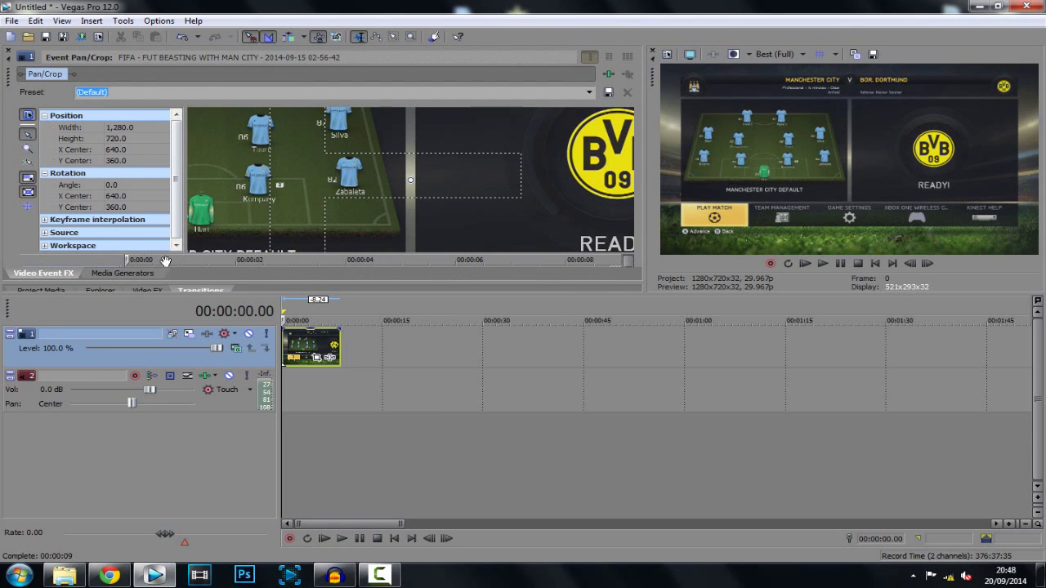
left_click(316, 359)
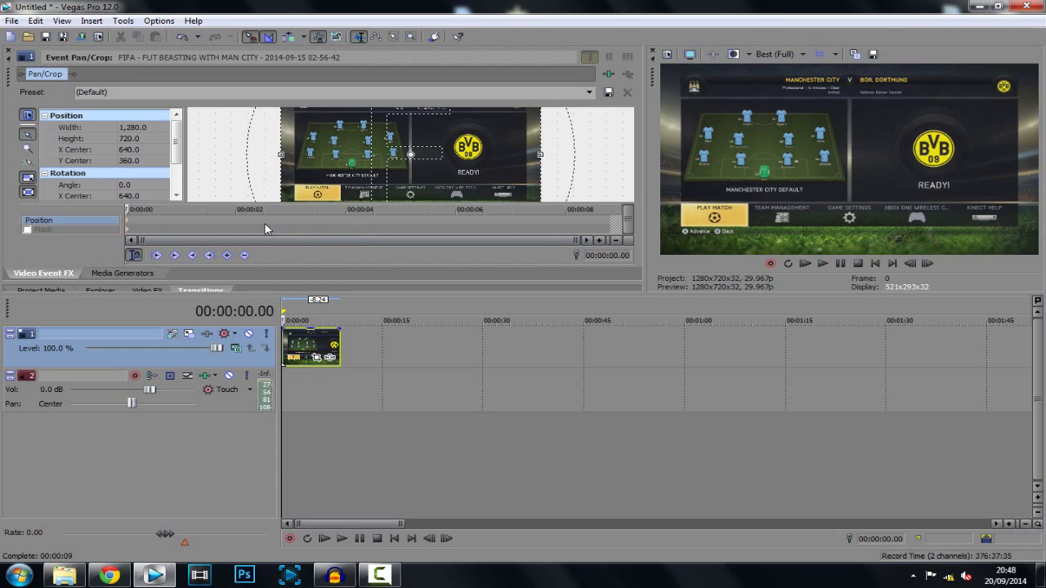
left_click(136, 255)
left_click(311, 311)
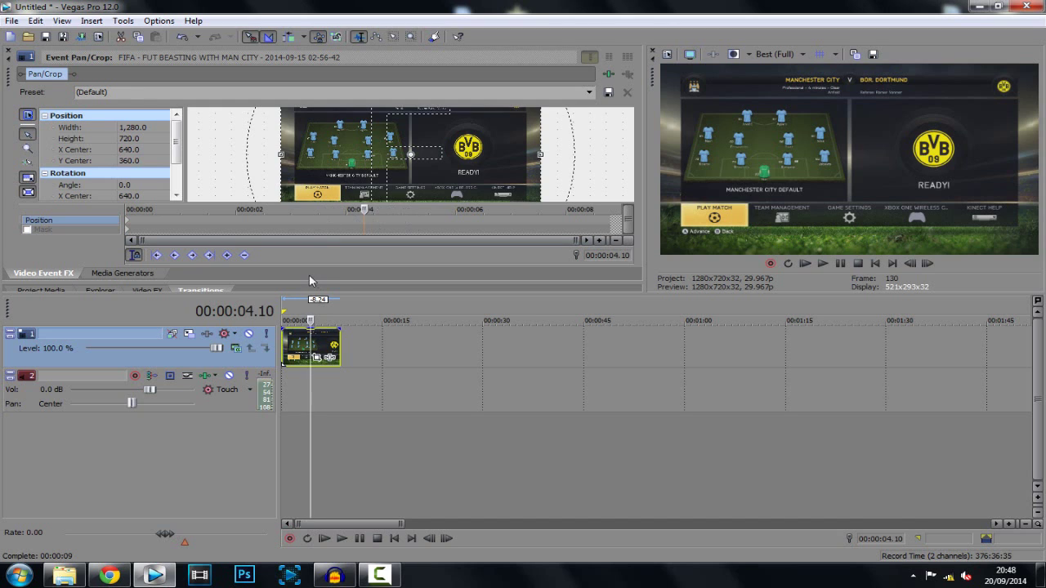
left_click_drag(364, 209, 128, 209)
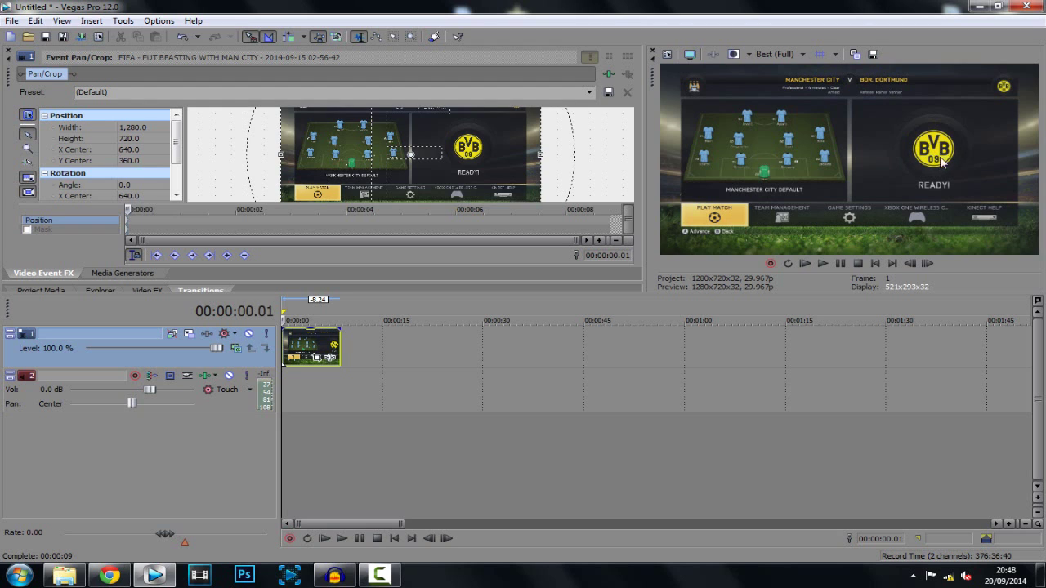
left_click(333, 308)
key("space")
left_click(340, 310)
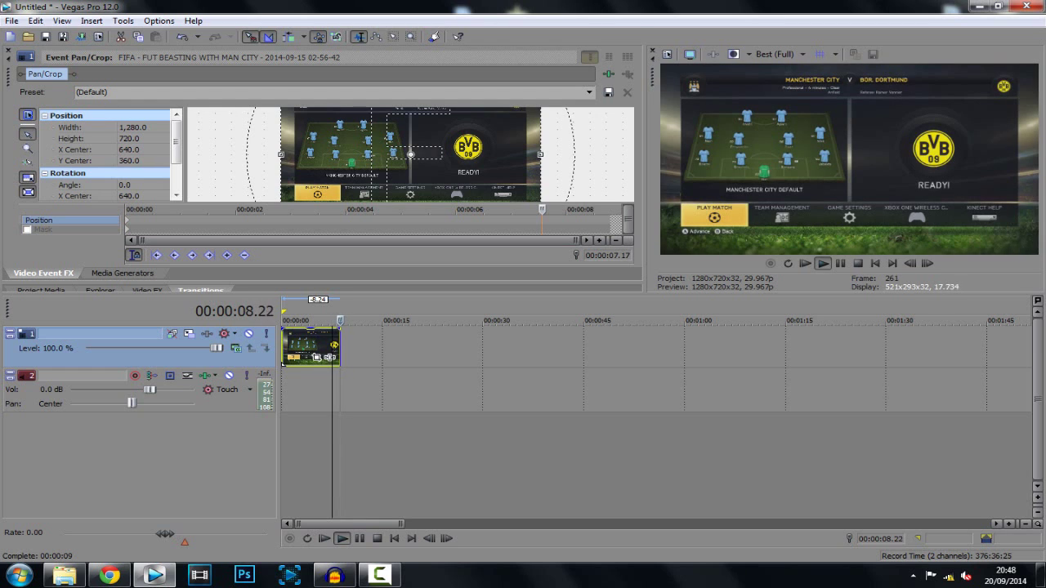
key("space")
left_click(605, 209)
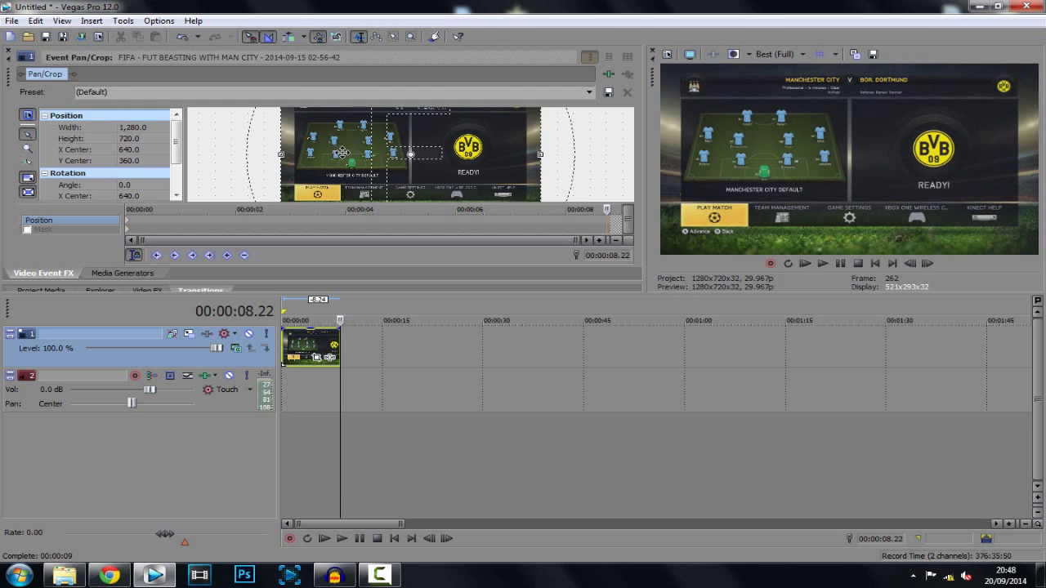
scroll(342, 152, "down", 2)
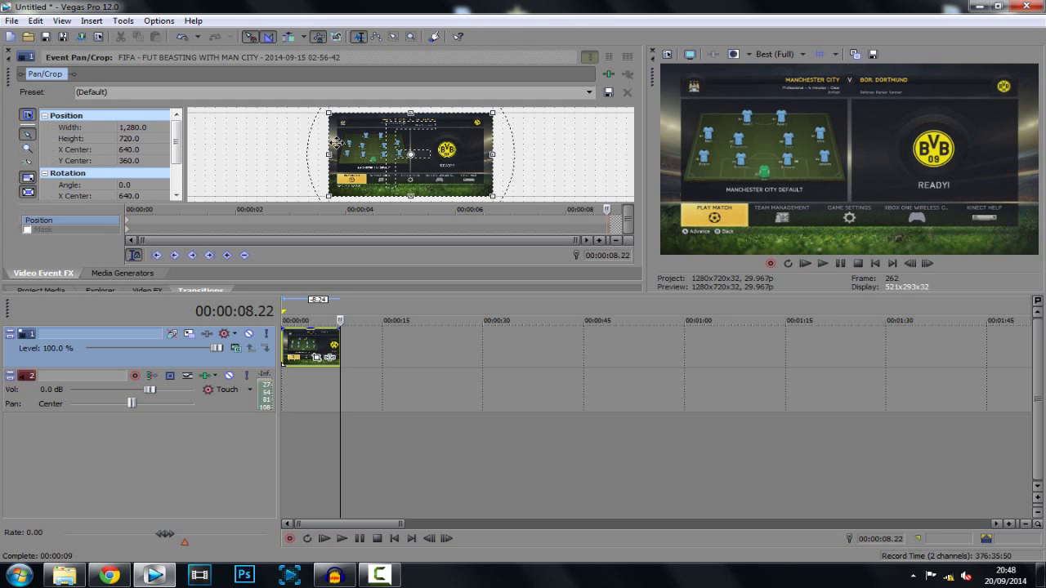
Add an end keyframe cropping to 338.6×190.4 on the BVB badge, start staying 1280×720
scroll(328, 146, "down", 1)
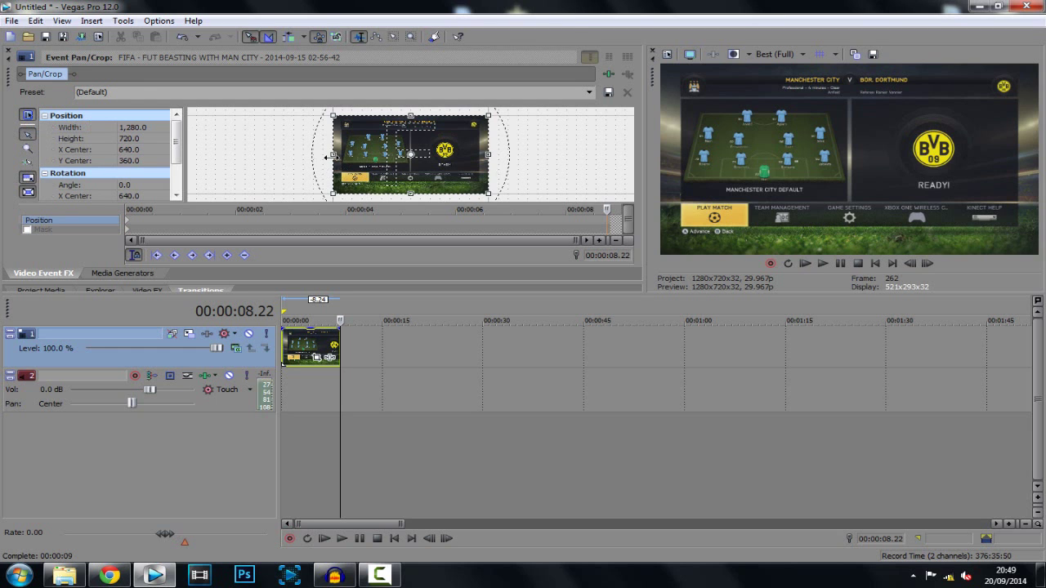
left_click_drag(332, 153, 504, 165)
scroll(467, 151, "up", 2)
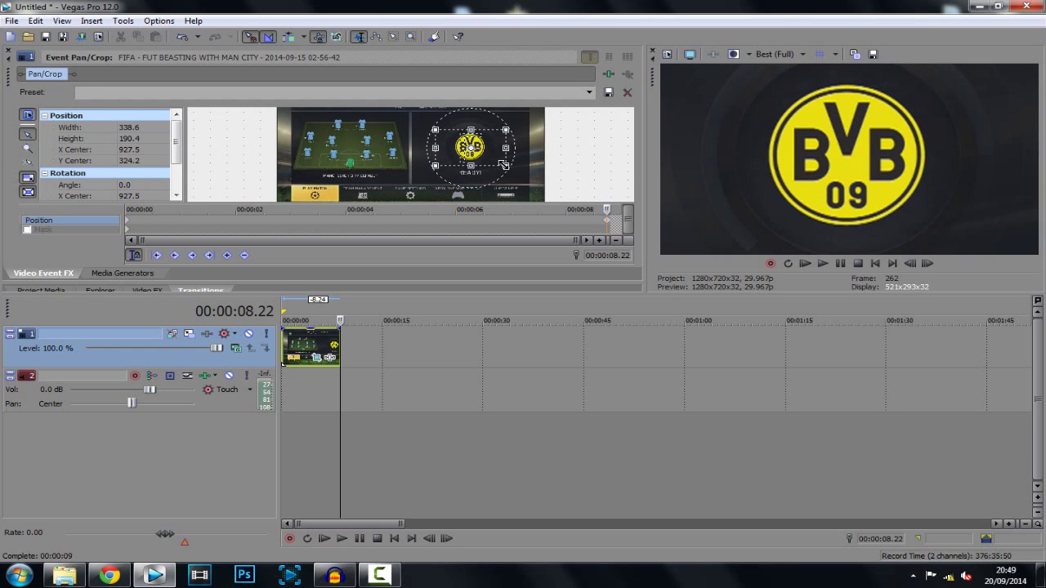
left_click_drag(503, 165, 496, 186)
left_click(127, 223)
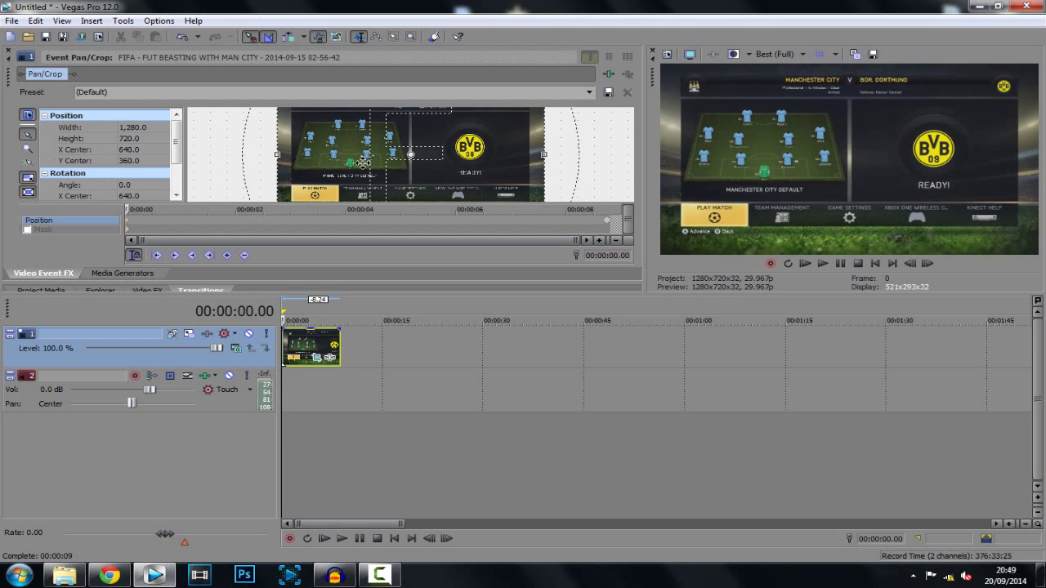
left_click(821, 264)
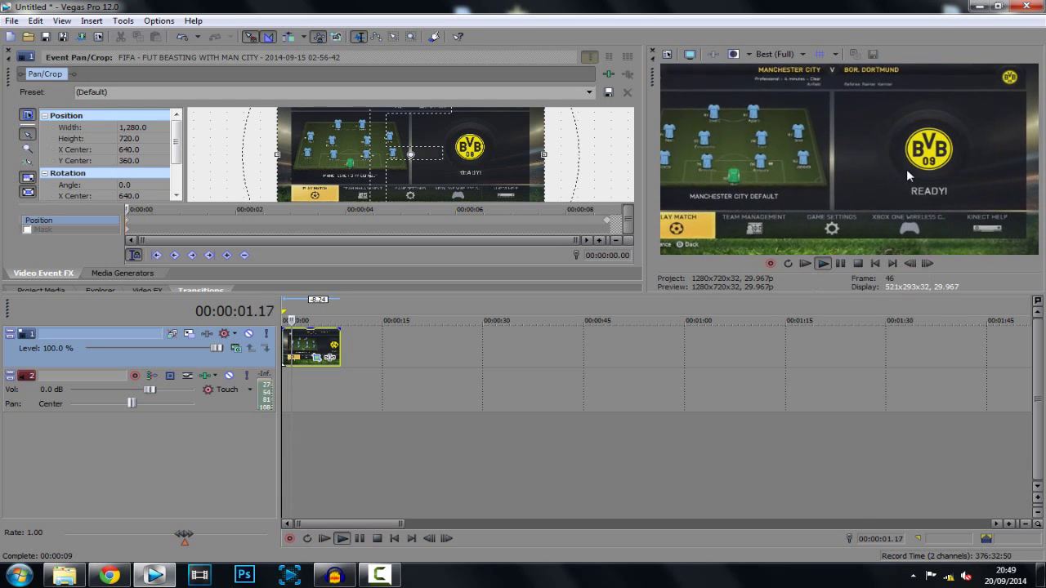
left_click(842, 264)
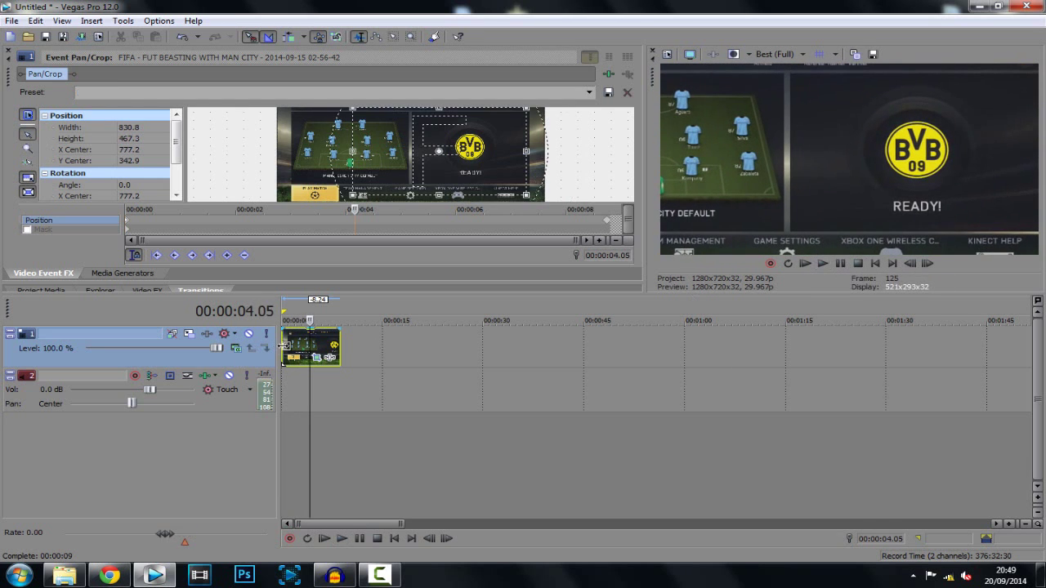
left_click(284, 347)
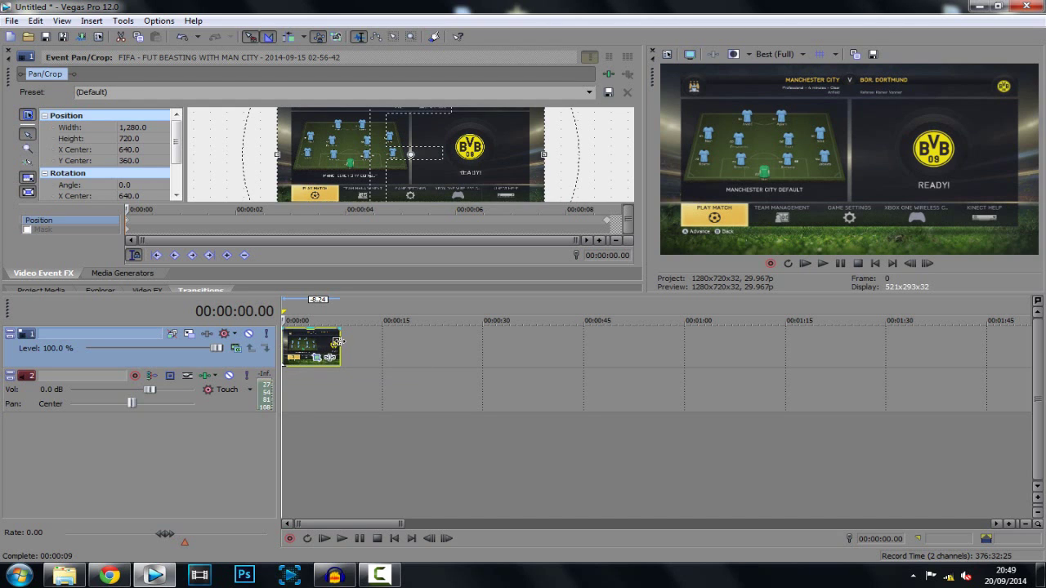
left_click_drag(337, 342, 518, 331)
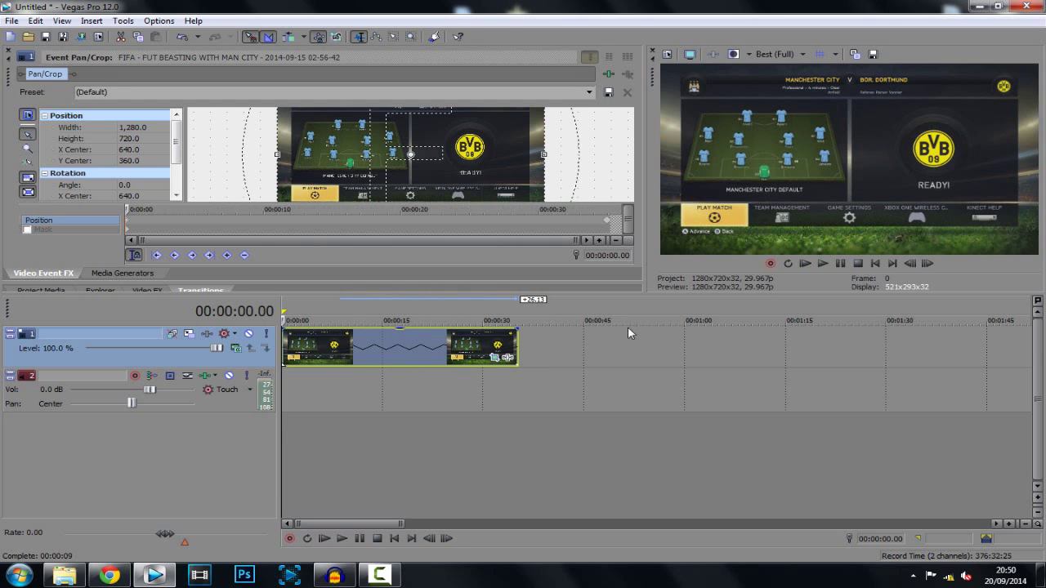
Check the extended clip at about 7 seconds, then trim its end back to around 23 seconds
left_click(344, 312)
left_click(330, 314)
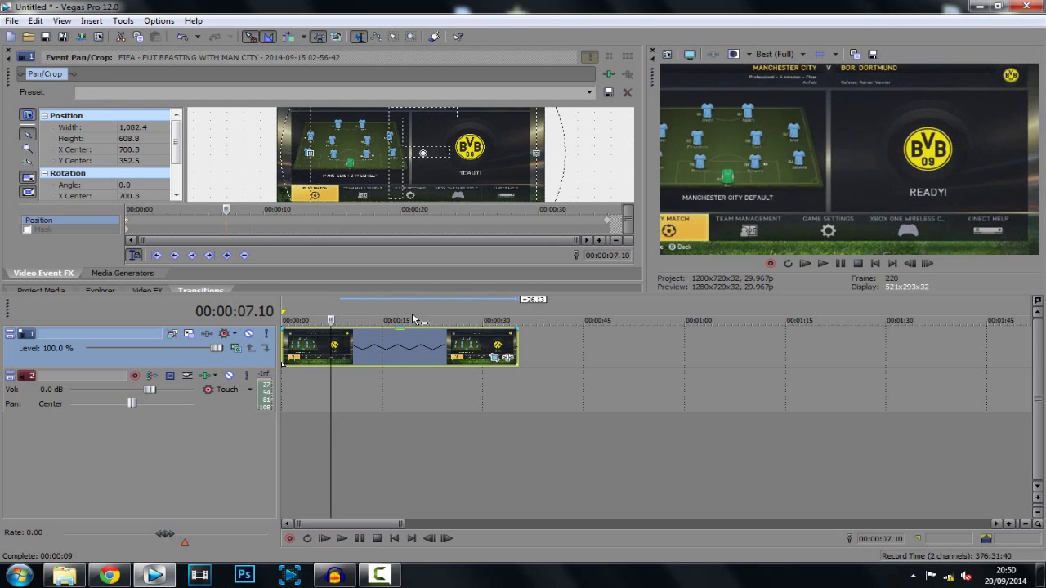
left_click(517, 337)
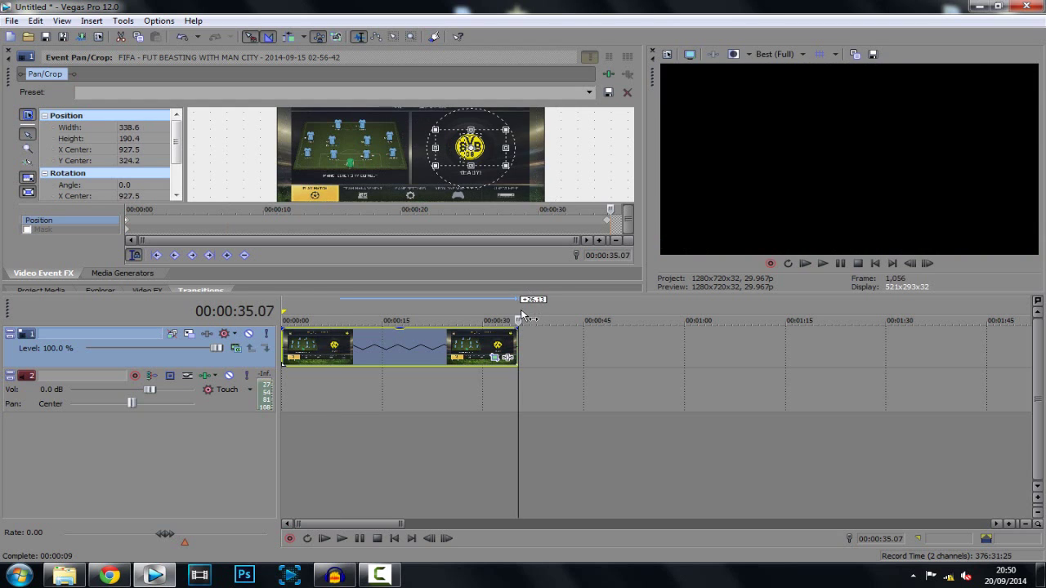
left_click_drag(515, 345, 439, 349)
Trim the clip back to end at 00:00:08.24 and play it from the start to review the badge zoom
left_click(352, 350)
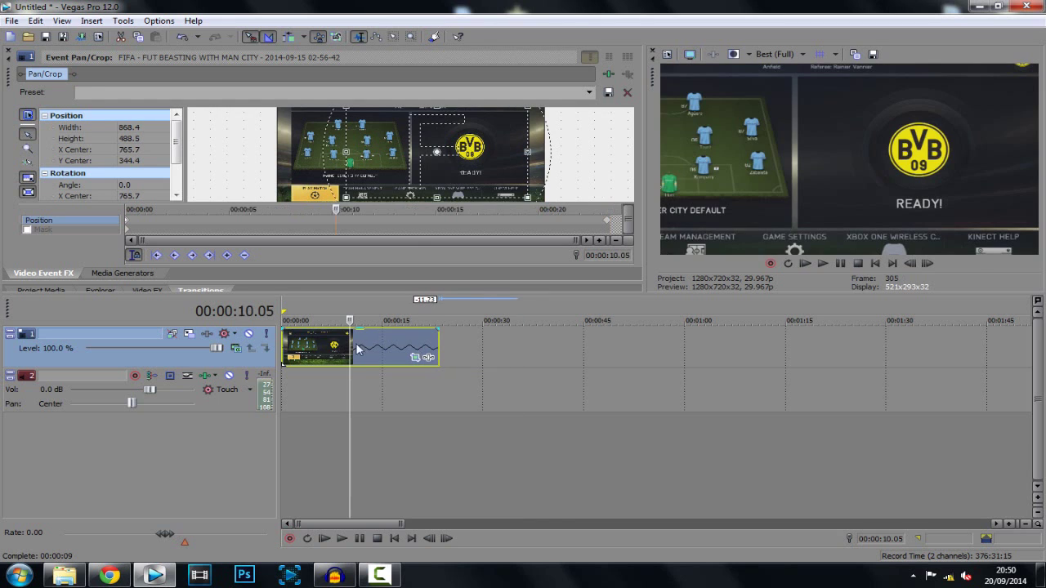
left_click(426, 348)
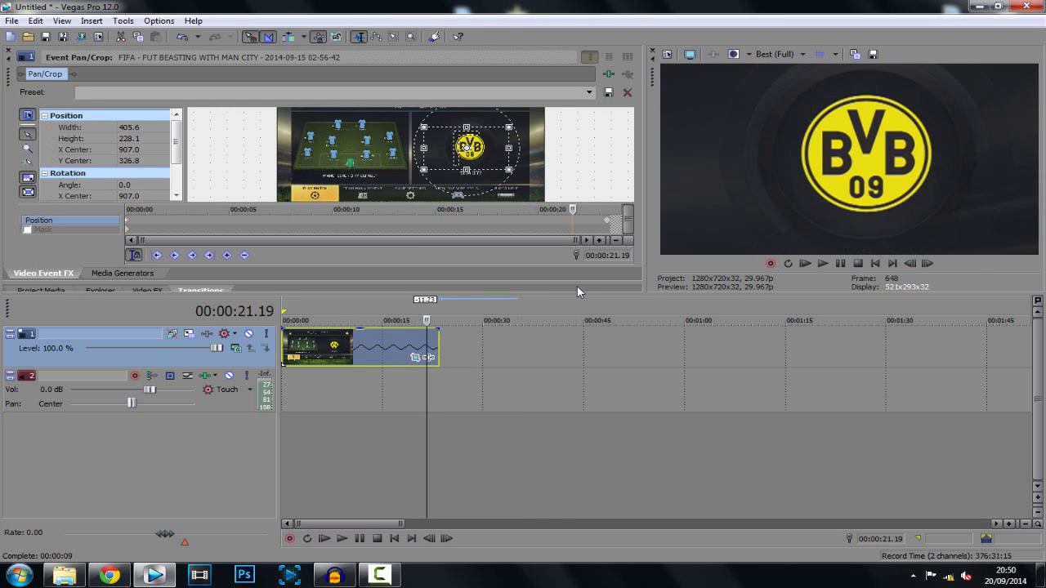
left_click(804, 264)
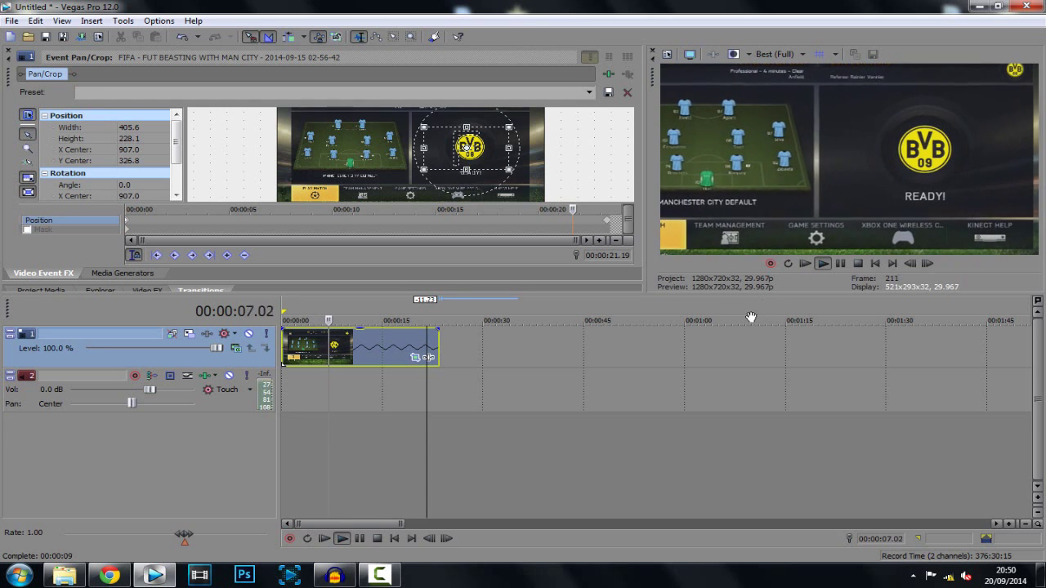
left_click(405, 307)
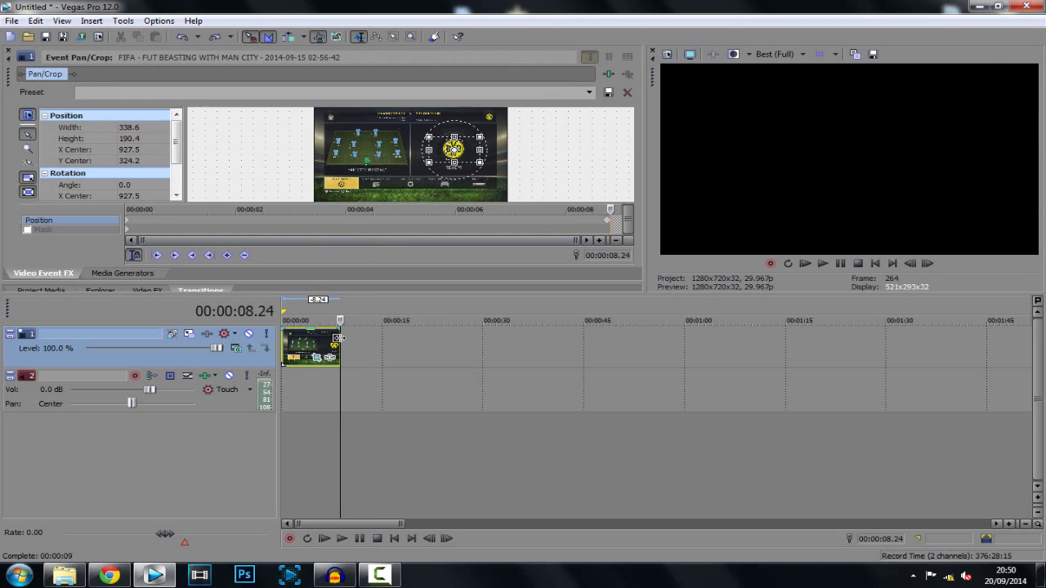
Extend the clip to about 20 seconds, move the zoom end keyframe near 8 s, and place the playhead at 00:00:08.27
scroll(338, 338, "up", 3)
scroll(367, 339, "down", 2)
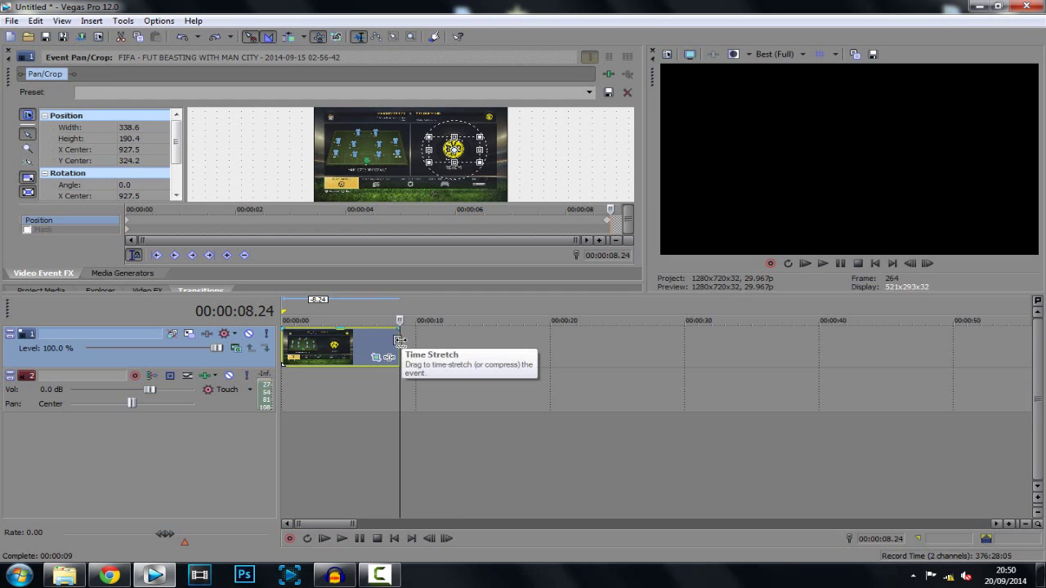
left_click_drag(398, 339, 552, 349)
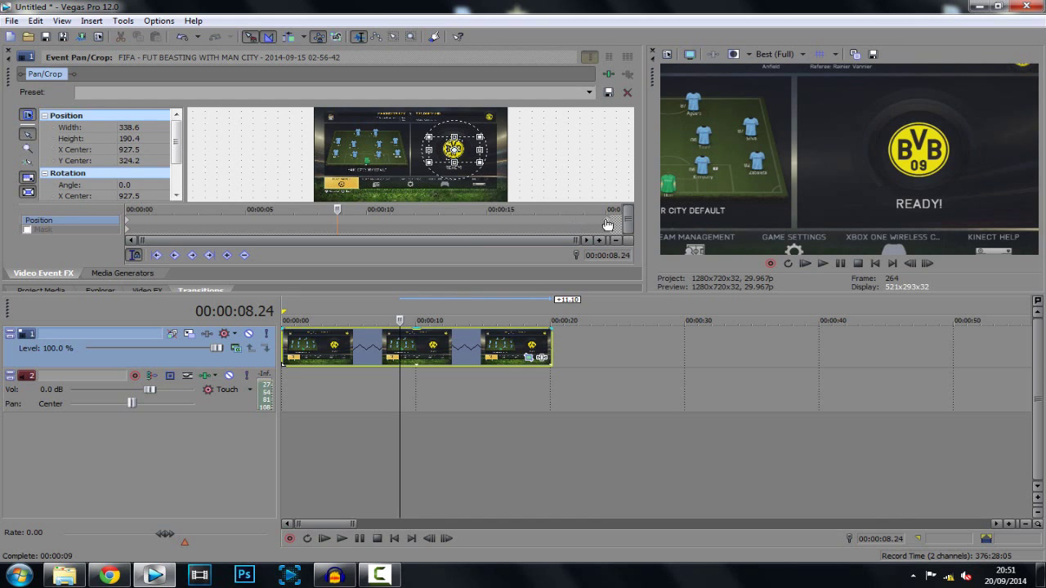
left_click_drag(607, 224, 338, 223)
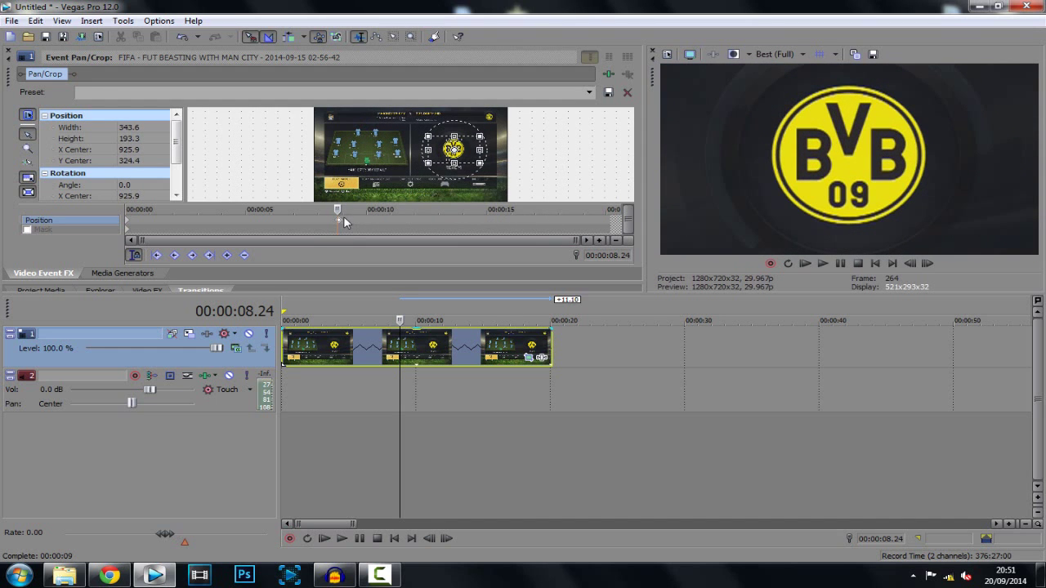
left_click(401, 350)
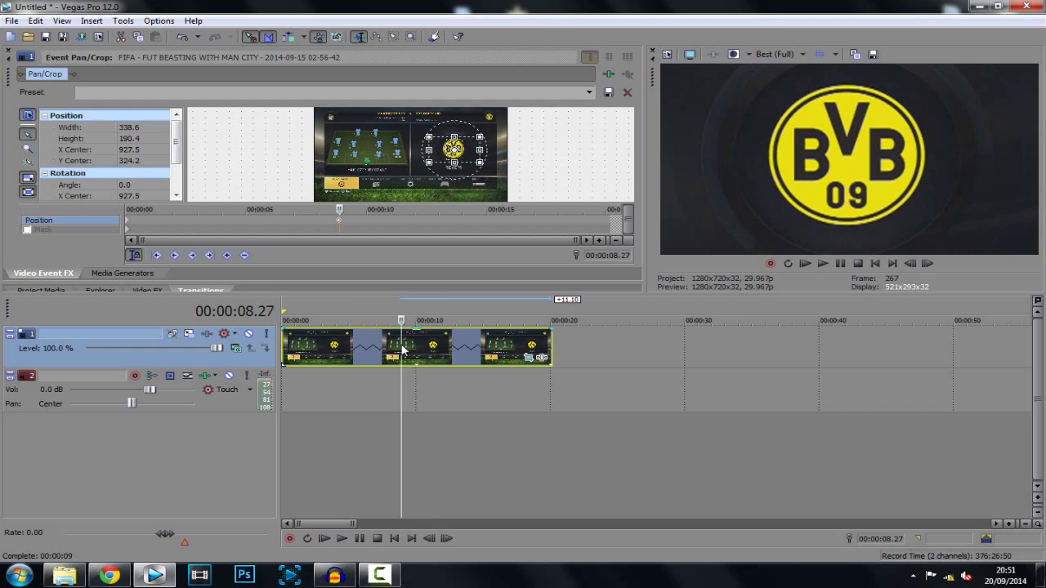
Split the clip at 00:00:08.27 and restore the second part's Pan/Crop to the full frame
key("s")
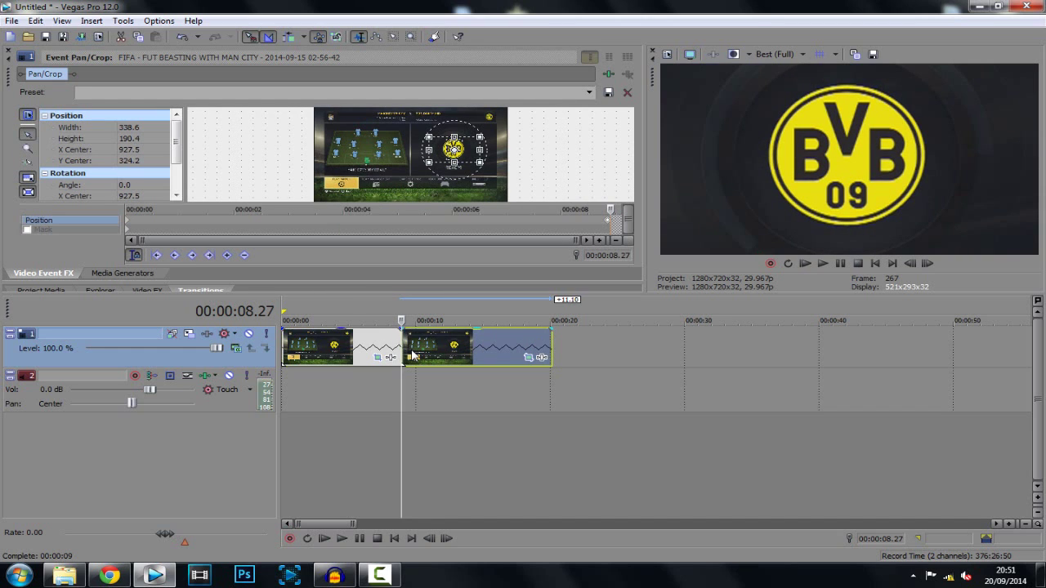
left_click(410, 351)
left_click(404, 351)
left_click(529, 356)
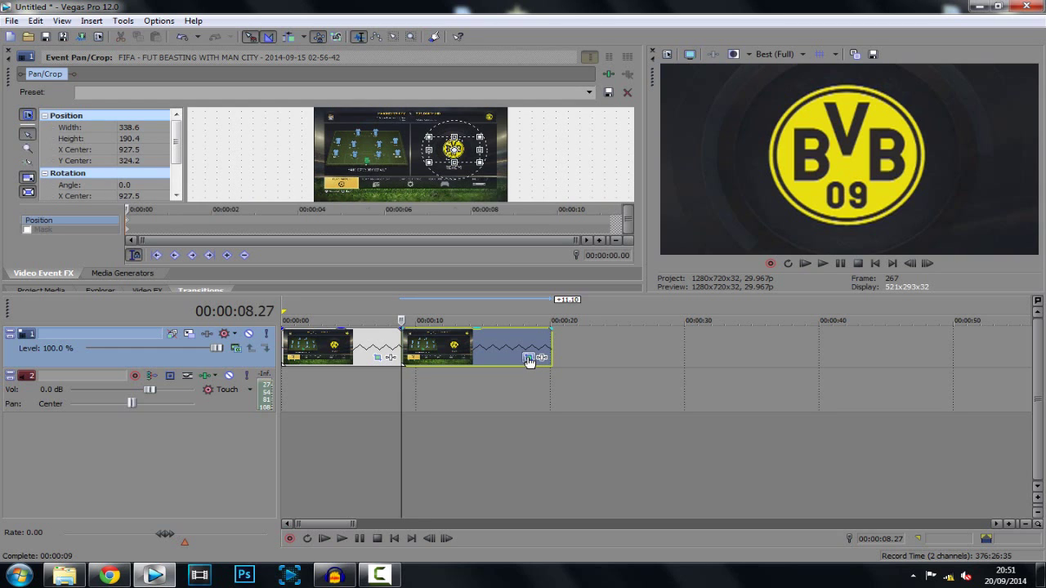
right_click(444, 158)
left_click(474, 165)
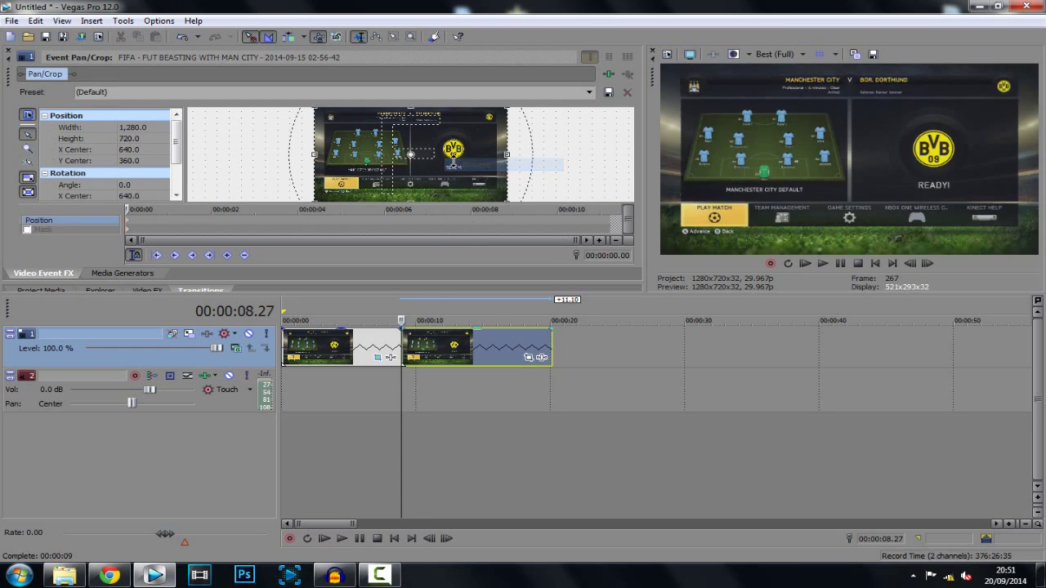
Play back the edit, then shift the second part to start near 00:00:10.12
left_click(803, 263)
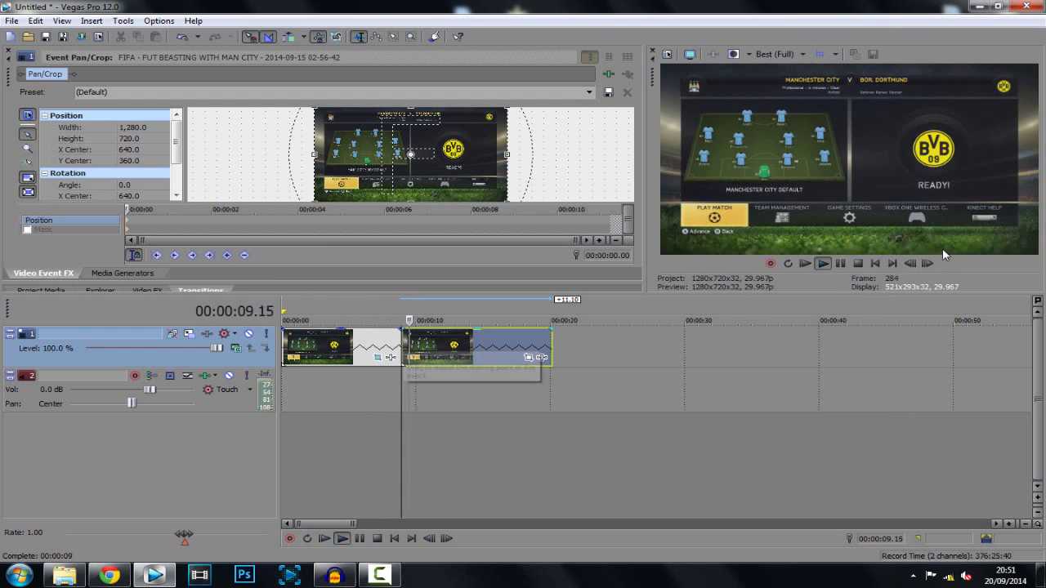
left_click(841, 263)
left_click_drag(455, 347, 475, 346)
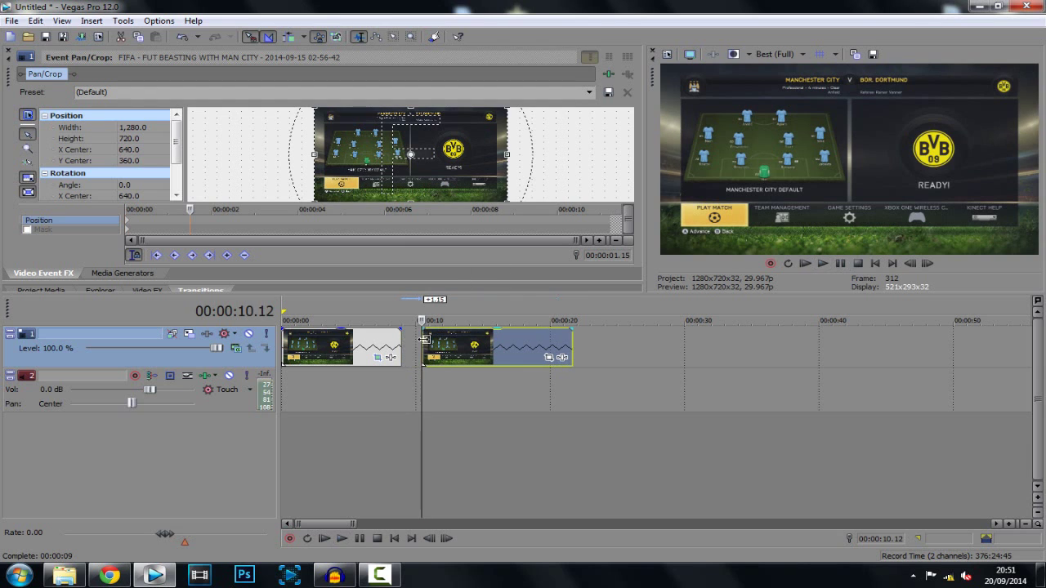
Move the first part's badge-zoom end keyframe to about 6 seconds and preview the result
left_click(400, 347)
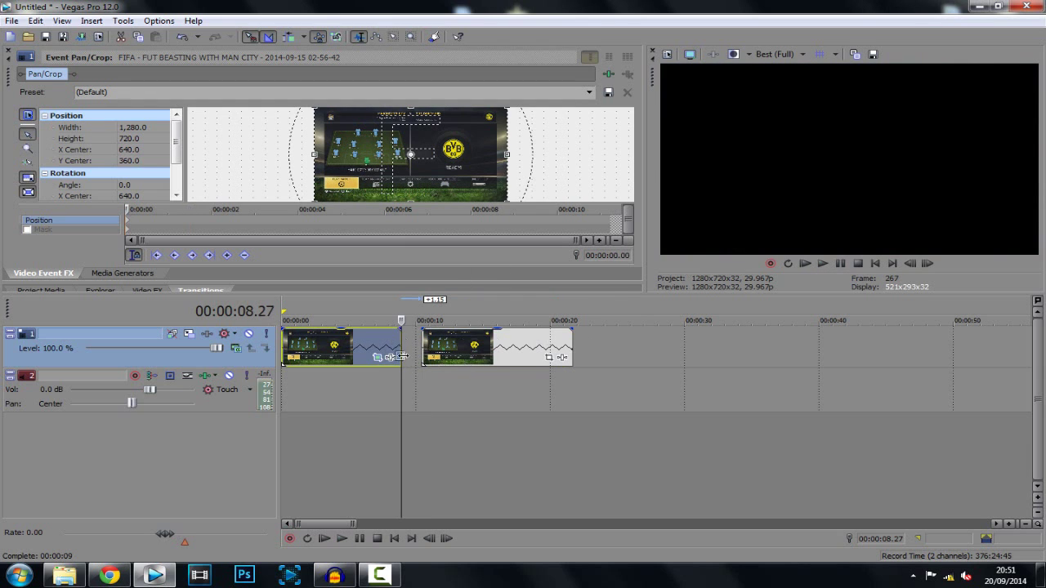
left_click(378, 357)
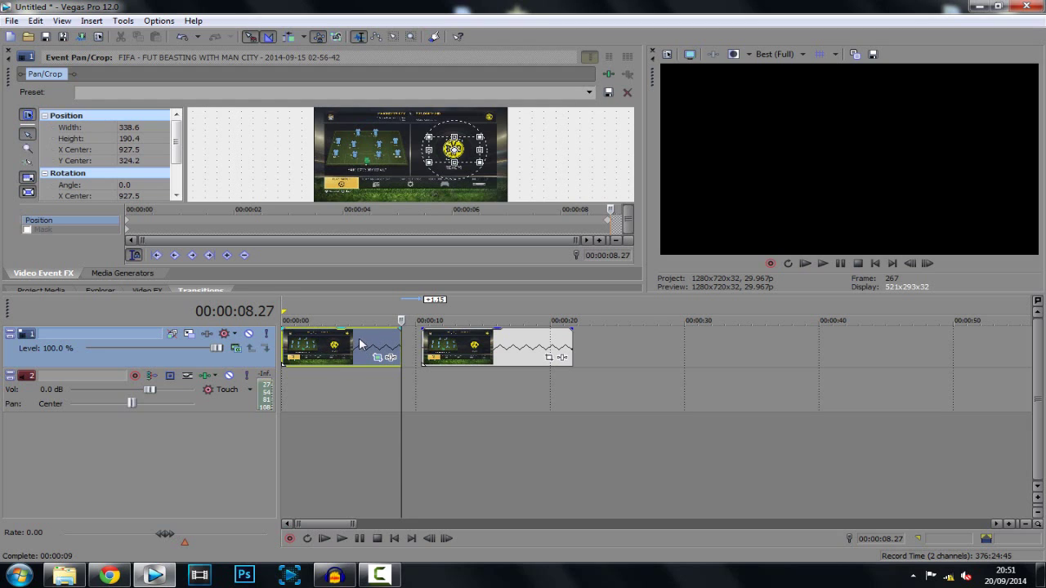
left_click_drag(609, 222, 444, 232)
left_click(807, 263)
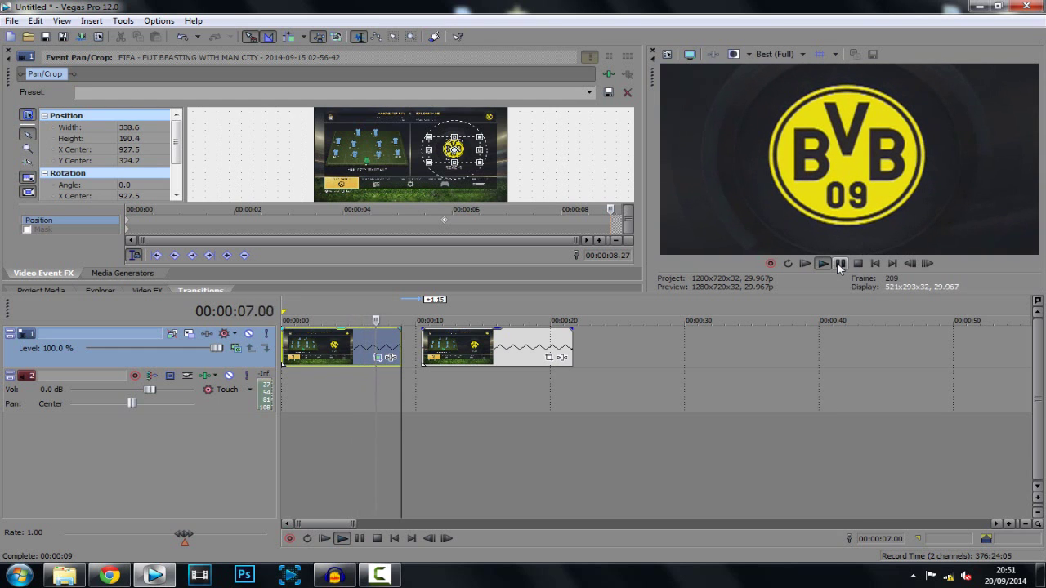
key("space")
Lengthen the first part to about 15 seconds and butt the second part against its end
left_click_drag(449, 342, 727, 347)
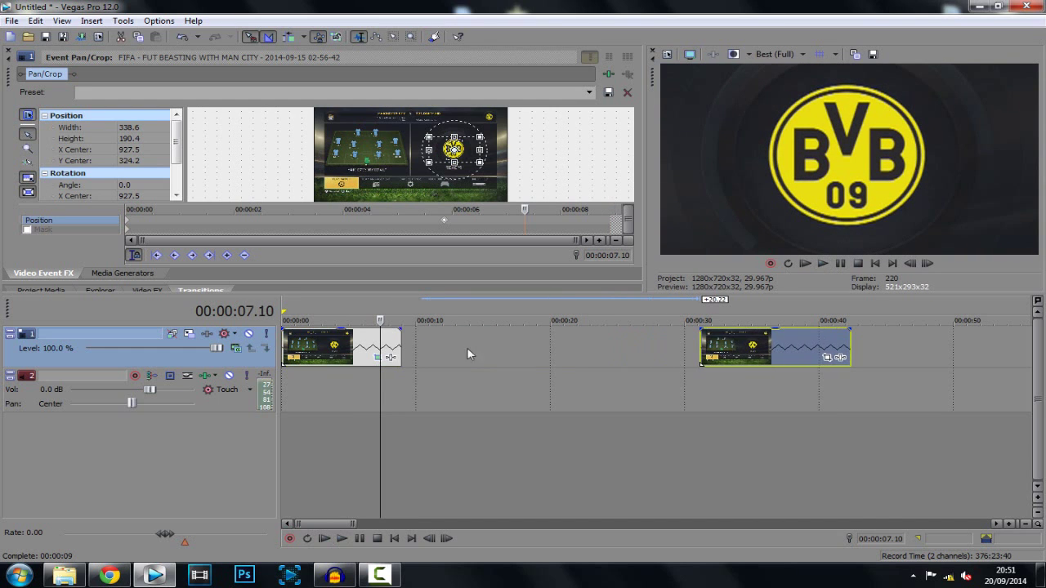
left_click_drag(400, 347, 490, 347)
left_click_drag(723, 348, 513, 351)
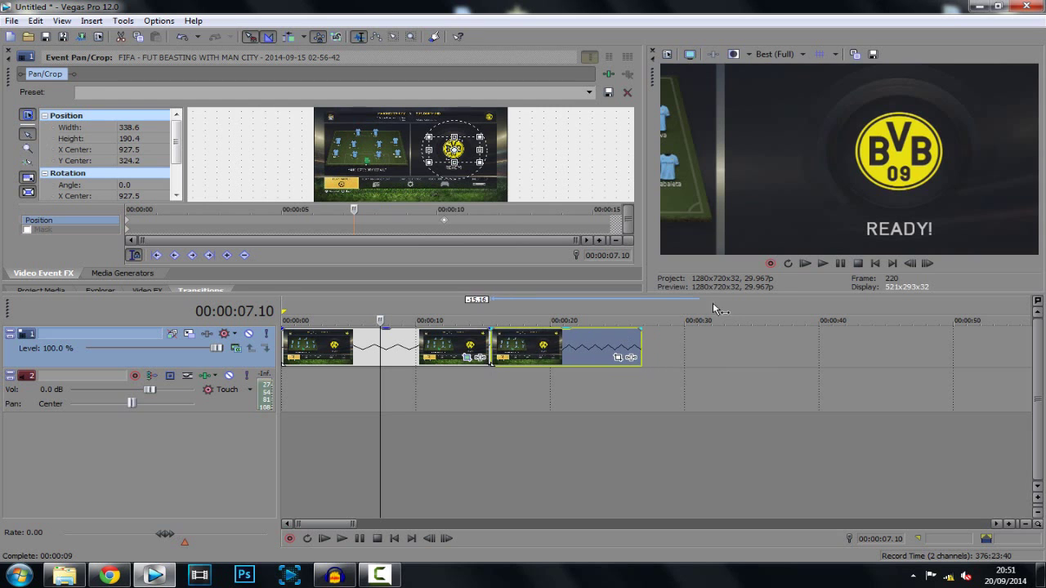
Play through the zoom and second part, rewind, then hide Vegas Pro and select the CSPlays folder
left_click(805, 264)
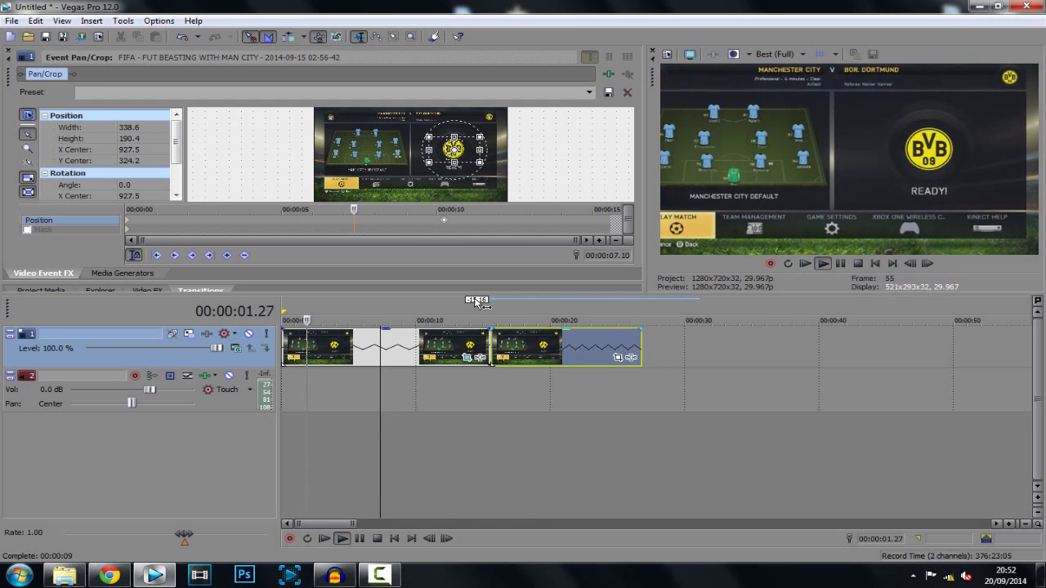
left_click(368, 319)
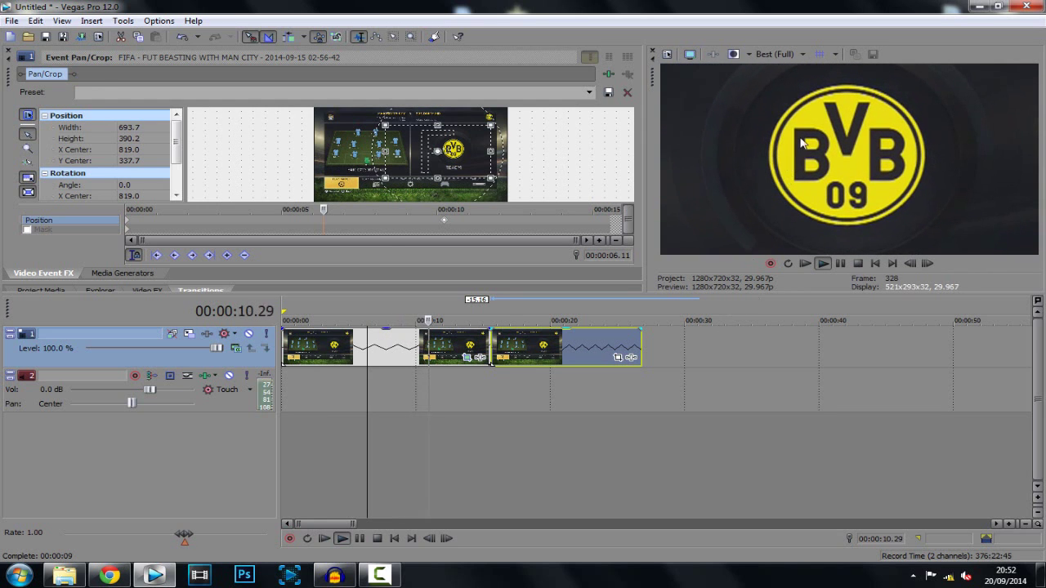
left_click(469, 320)
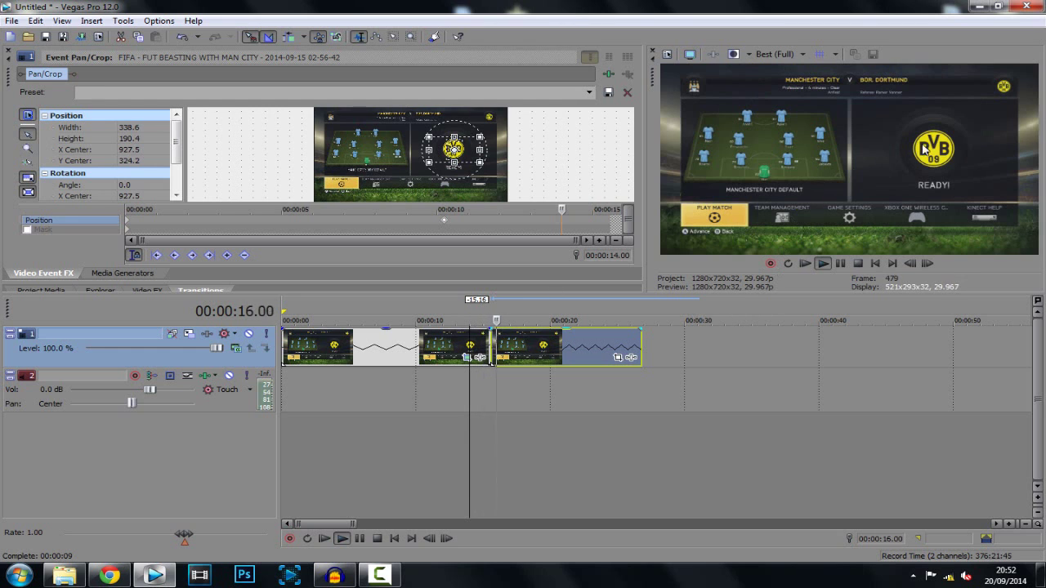
left_click(840, 265)
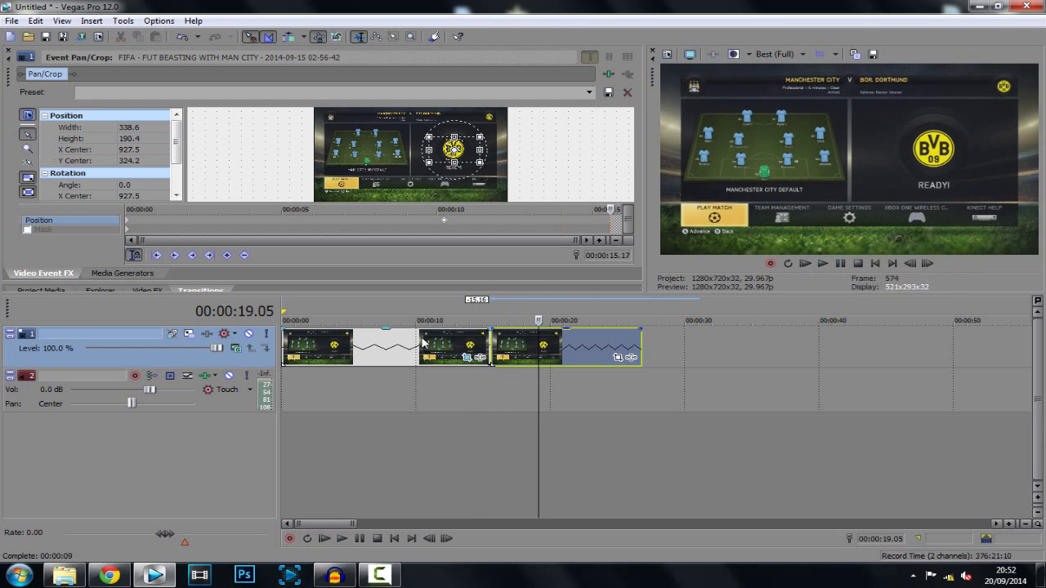
left_click(282, 308)
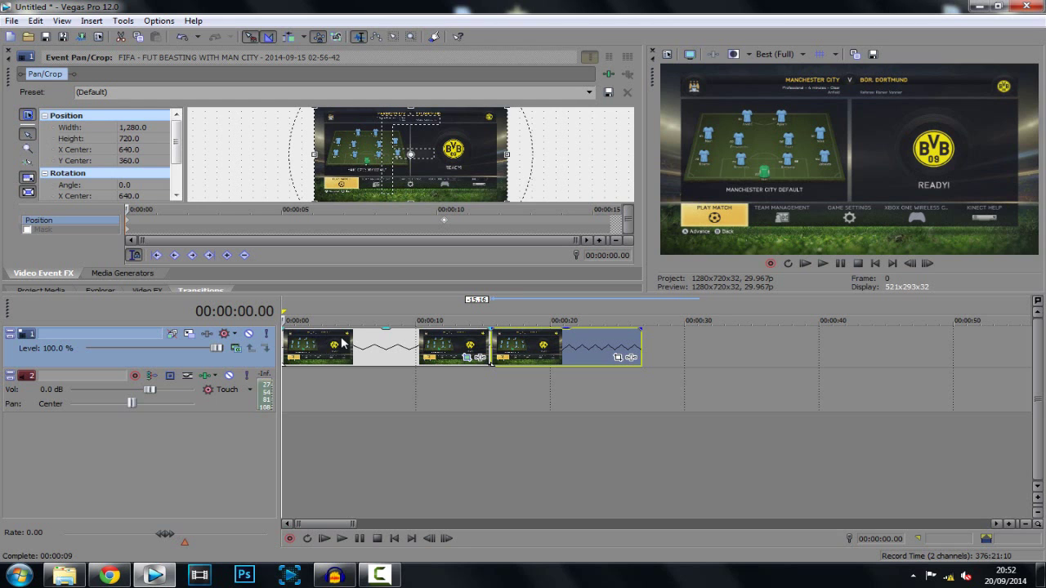
left_click(1041, 575)
left_click(516, 19)
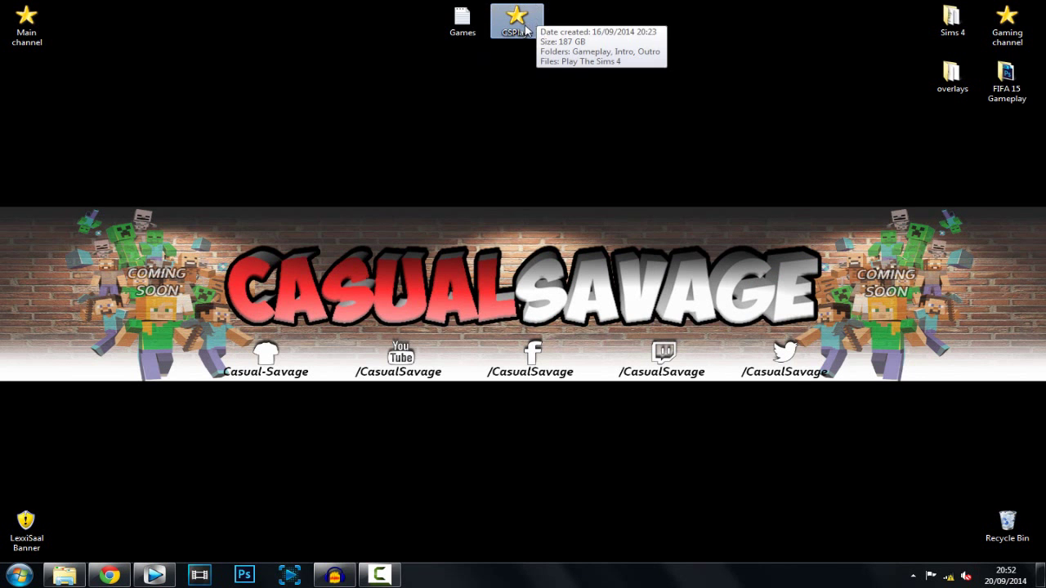
double_click(525, 31)
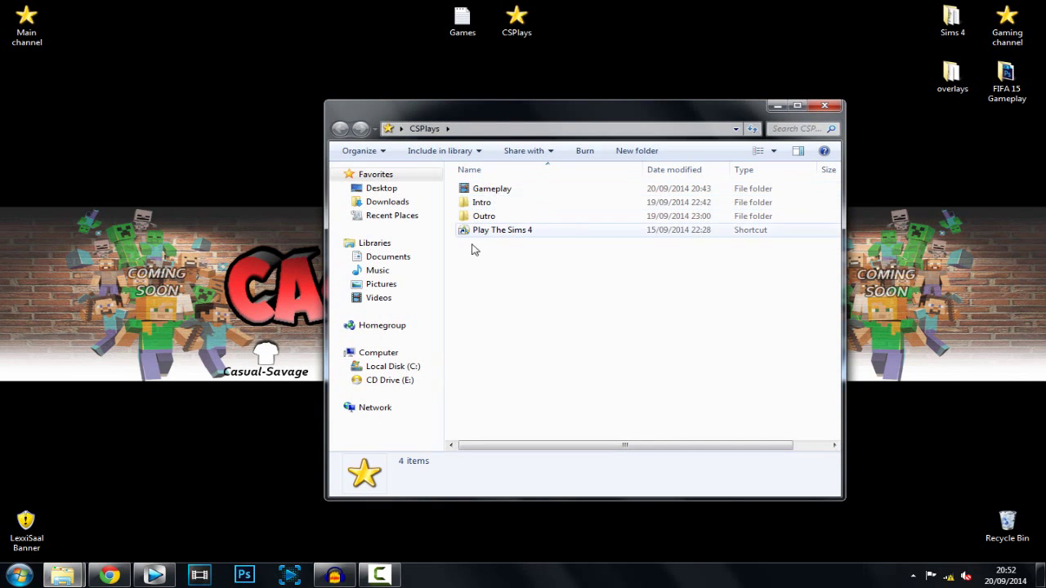
left_click(501, 232)
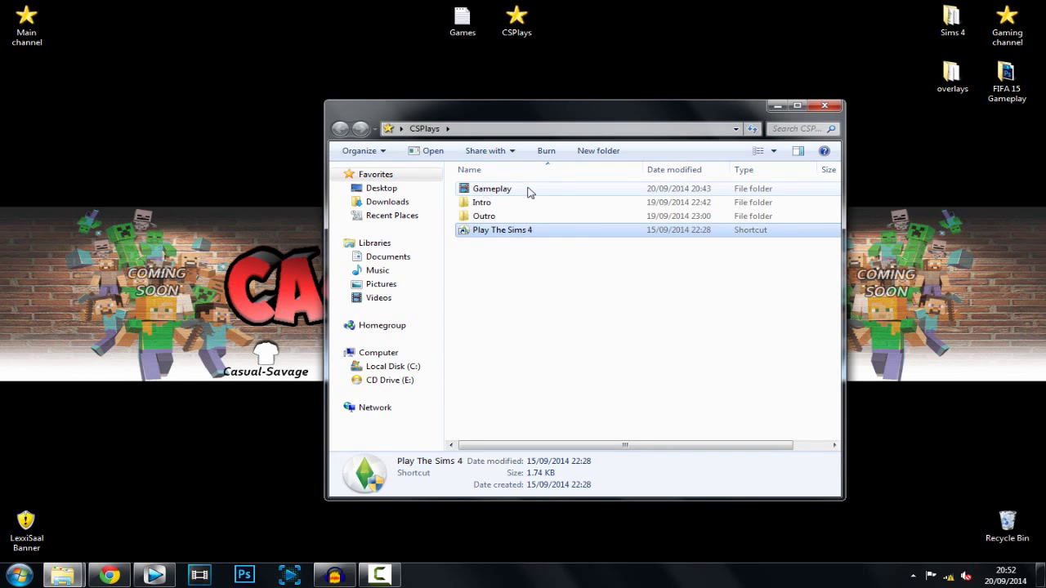
left_click(505, 193)
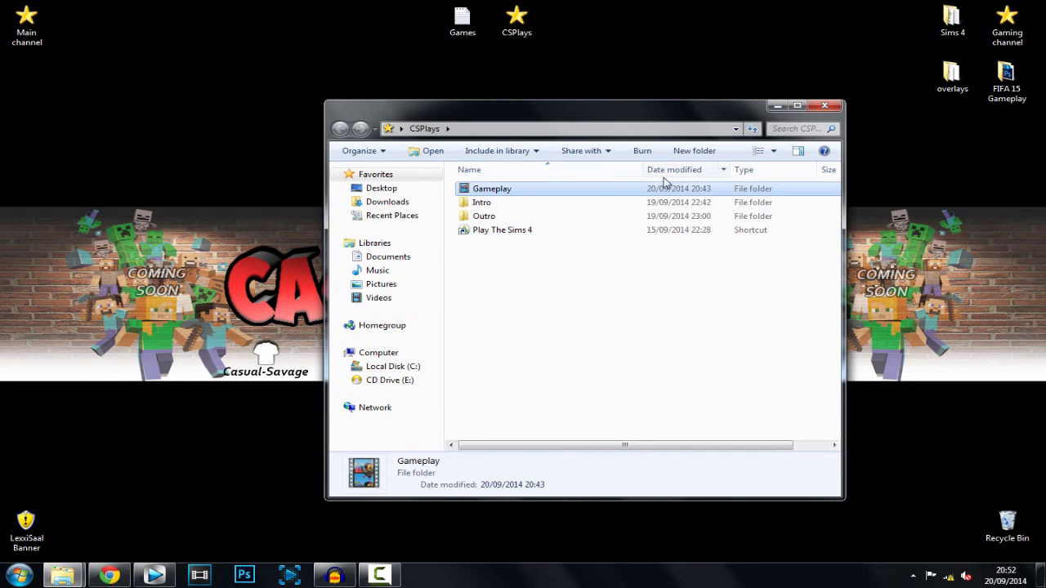
left_click(824, 107)
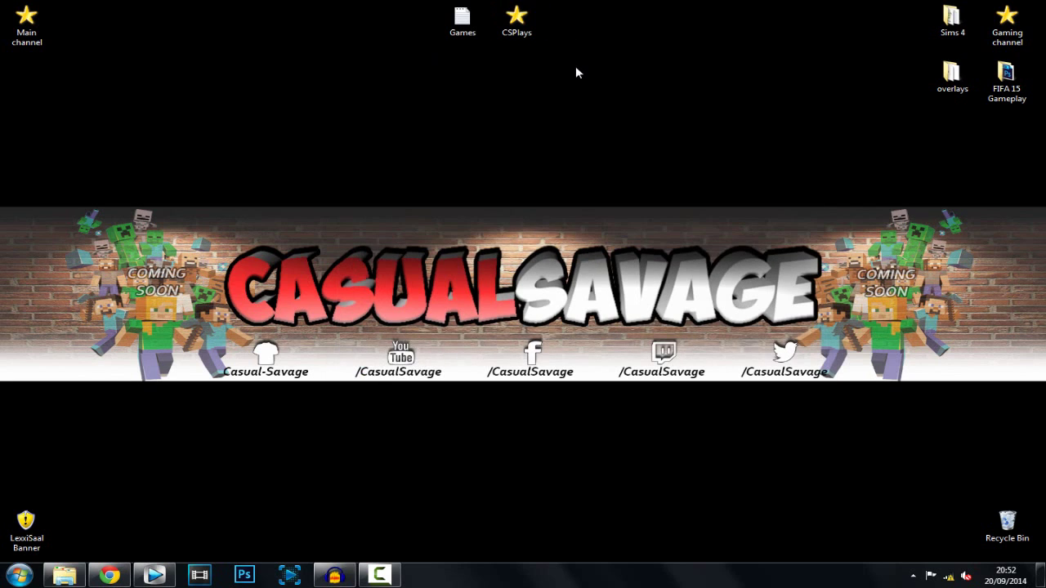